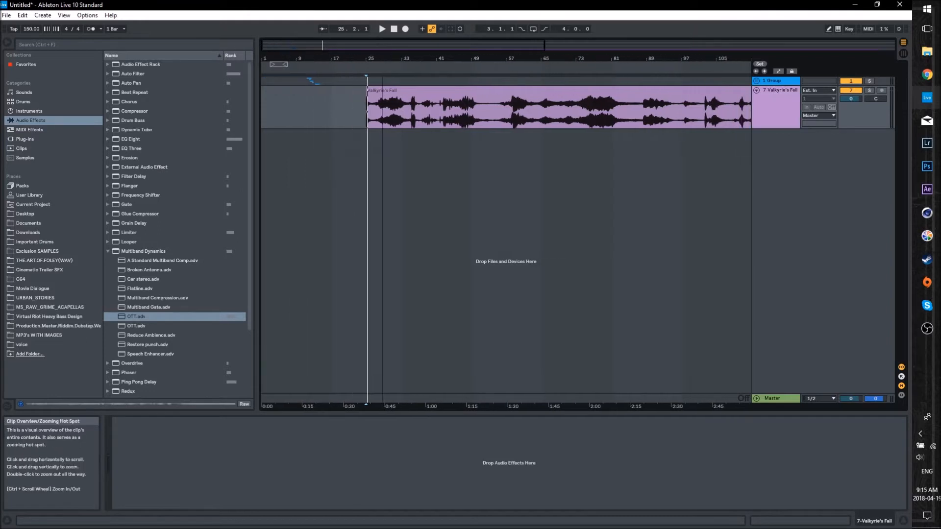
- Start playback of the arrangement from just before the Valkyrie's Fall clip at bar 25
{"action": "left_click_drag", "start_coordinate": [255, 98], "coordinate": [225, 99]}
{"action": "mouse_move", "coordinate": [311, 43]}
{"action": "left_mouse_down"}
{"action": "mouse_move", "coordinate": [372, 45]}
{"action": "mouse_move", "coordinate": [335, 55]}
{"action": "mouse_move", "coordinate": [309, 45]}
{"action": "mouse_move", "coordinate": [341, 56]}
{"action": "mouse_move", "coordinate": [344, 73]}
{"action": "mouse_move", "coordinate": [325, 91]}
{"action": "left_mouse_up"}
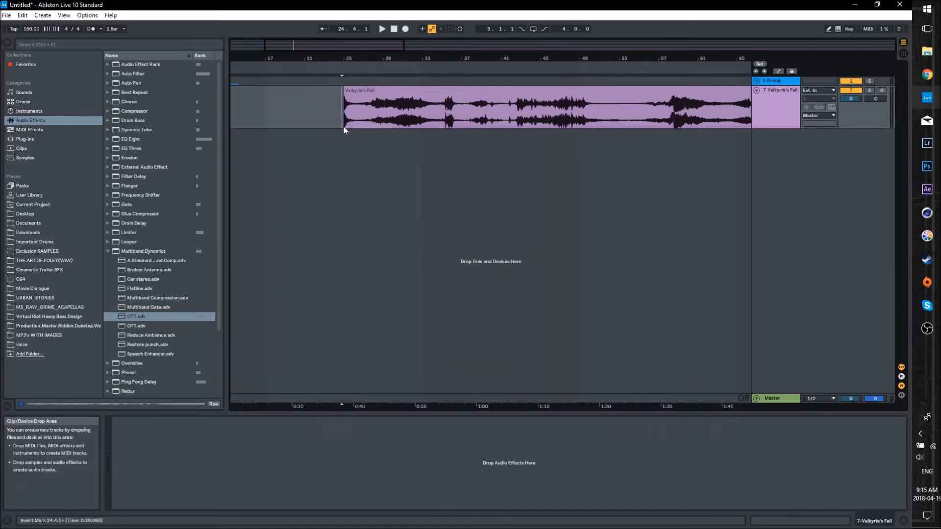
{"action": "left_click", "coordinate": [341, 81]}
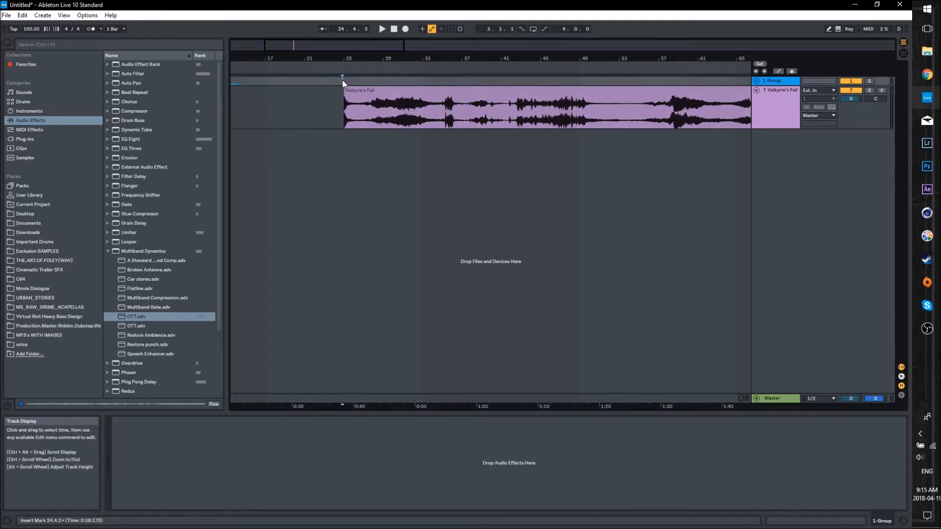
{"action": "left_click_drag", "start_coordinate": [342, 52], "coordinate": [341, 51]}
{"action": "key", "text": "space"}
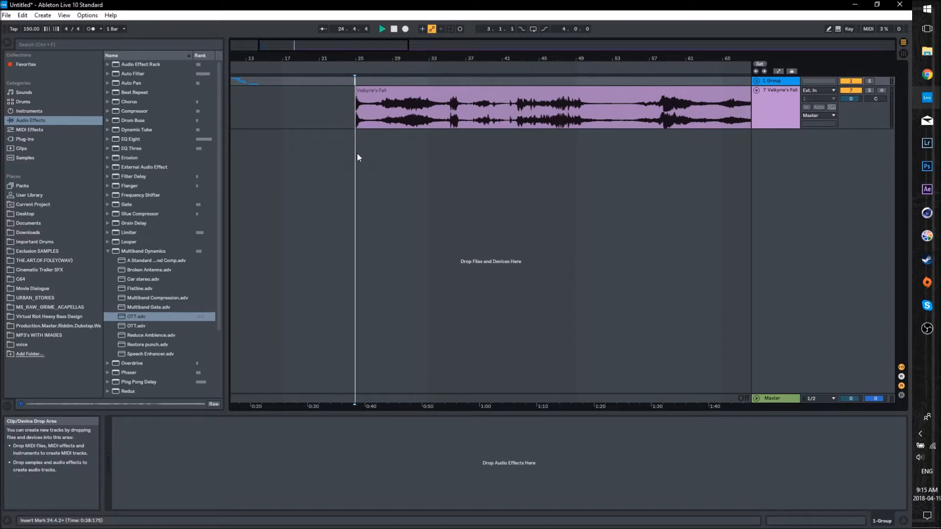
{"action": "left_click_drag", "start_coordinate": [359, 43], "coordinate": [319, 99]}
- Collapse the Multiband Dynamics presets in a narrower browser and increase the Valkyrie's Fall track's height
{"action": "left_click", "coordinate": [107, 251]}
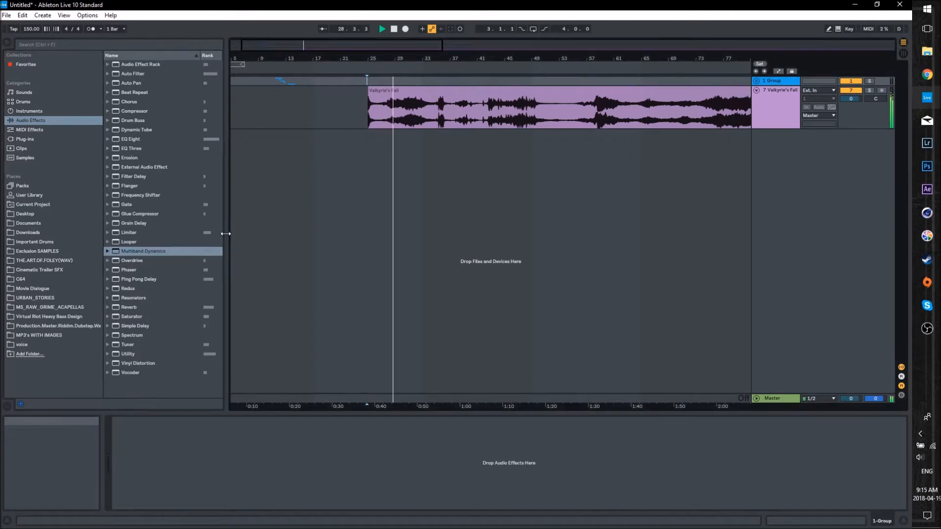
{"action": "left_click_drag", "start_coordinate": [224, 233], "coordinate": [178, 236]}
{"action": "mouse_move", "coordinate": [378, 51]}
{"action": "left_mouse_down"}
{"action": "mouse_move", "coordinate": [358, 45]}
{"action": "mouse_move", "coordinate": [368, 44]}
{"action": "left_mouse_up"}
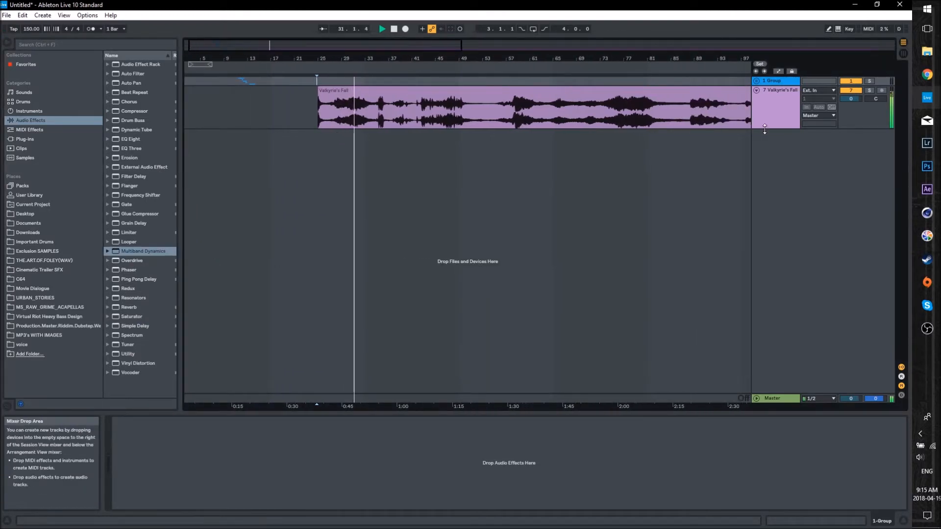
{"action": "left_click_drag", "start_coordinate": [765, 129], "coordinate": [758, 205]}
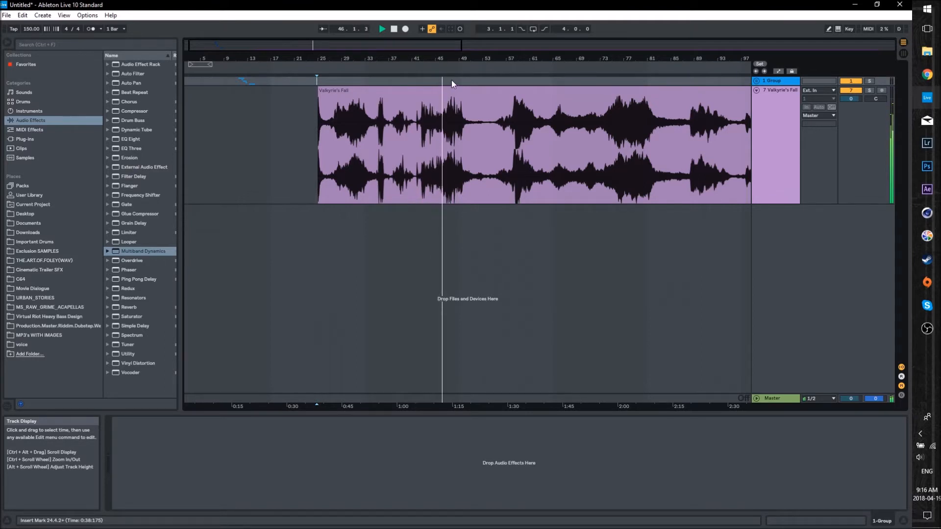
- Listen through the Valkyrie's Fall clip by jumping playback forward section by section to around bar 120, and stop playback
{"action": "left_click_drag", "start_coordinate": [441, 47], "coordinate": [497, 44]}
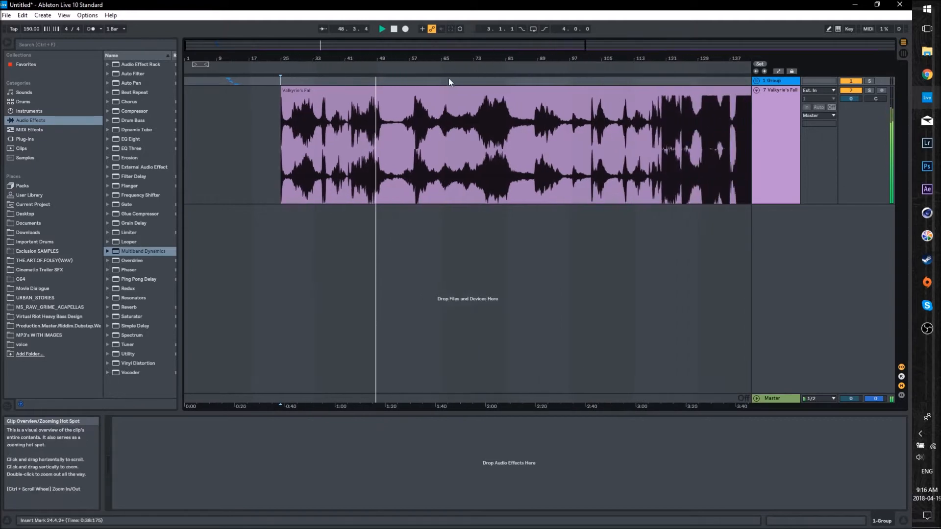
{"action": "left_click", "coordinate": [414, 69]}
{"action": "left_click", "coordinate": [449, 69]}
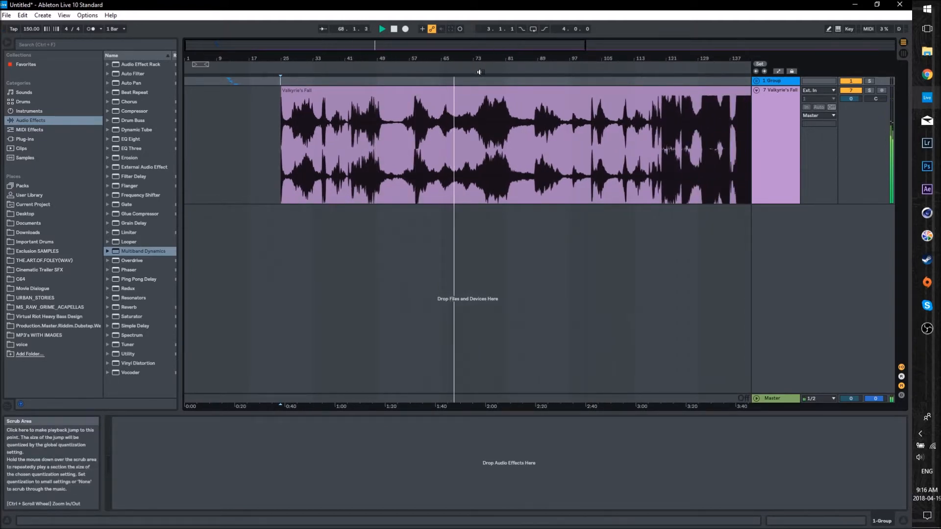
{"action": "left_click", "coordinate": [473, 69]}
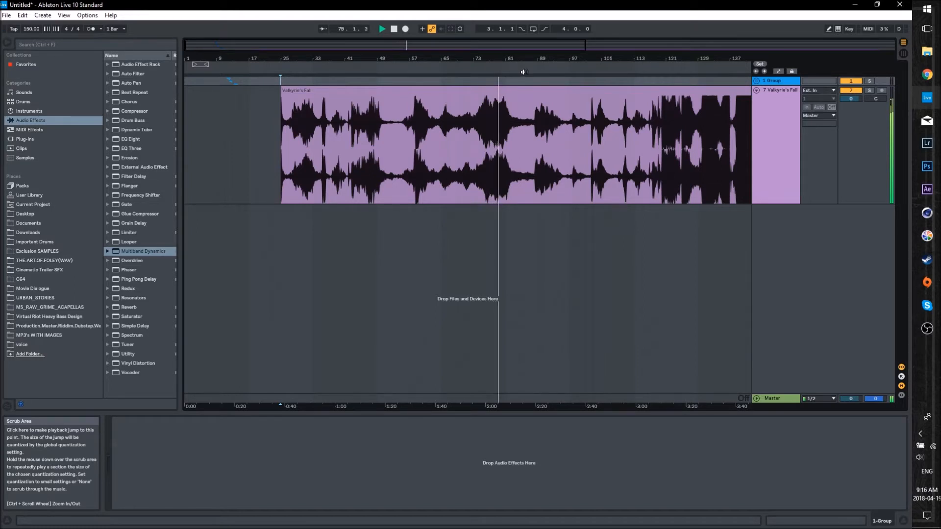
{"action": "left_click", "coordinate": [531, 70]}
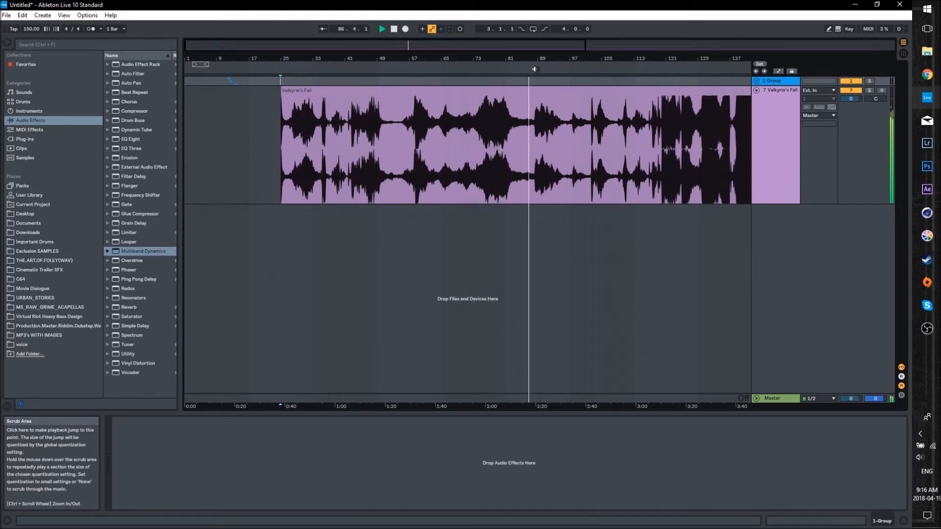
{"action": "left_click", "coordinate": [568, 71]}
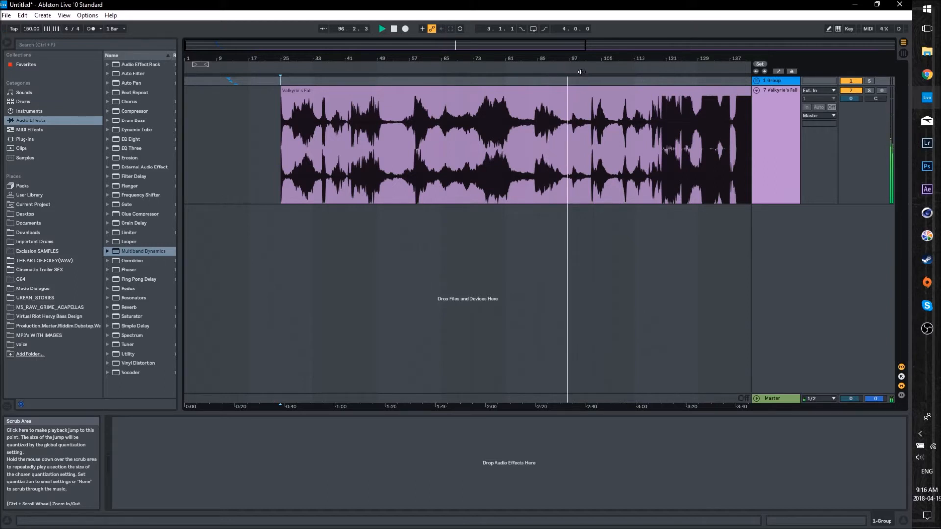
{"action": "left_click", "coordinate": [595, 75]}
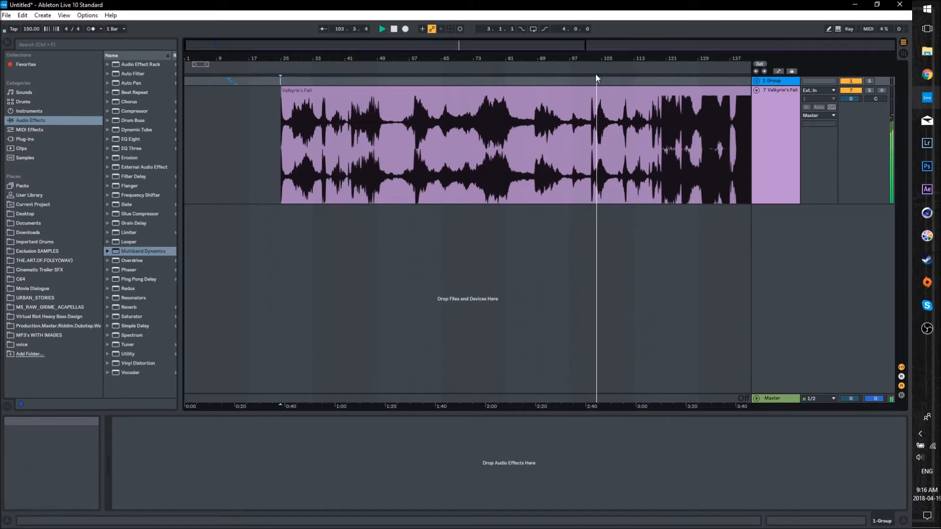
{"action": "left_click", "coordinate": [637, 72]}
{"action": "left_click", "coordinate": [658, 72]}
{"action": "left_click_drag", "start_coordinate": [541, 52], "coordinate": [776, 51]}
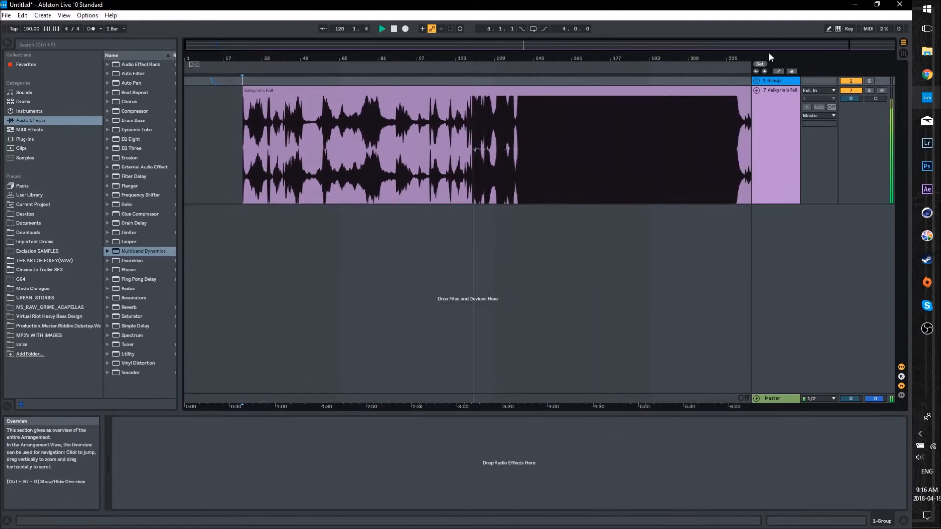
{"action": "left_click", "coordinate": [267, 92]}
{"action": "key", "text": "space"}
{"action": "mouse_move", "coordinate": [359, 46]}
{"action": "left_mouse_down"}
{"action": "mouse_move", "coordinate": [373, 57]}
{"action": "mouse_move", "coordinate": [360, 52]}
{"action": "left_mouse_up"}
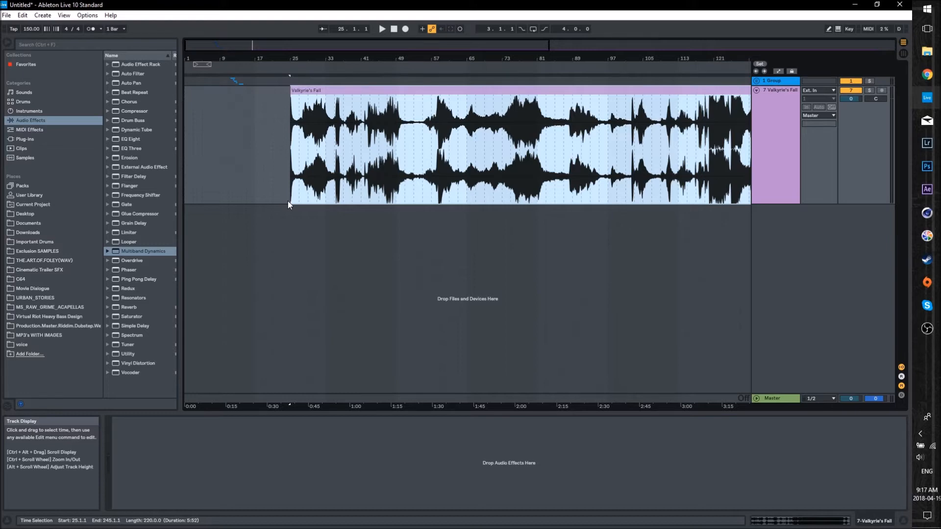
{"action": "left_click", "coordinate": [275, 173]}
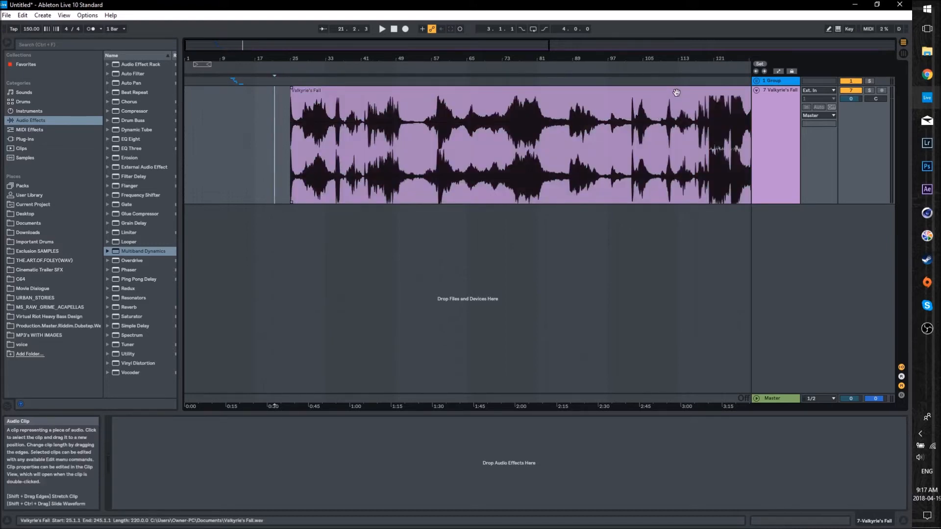
- Unfold the 1 Group track, and fold and mute the Valkyrie's Fall track
{"action": "left_click", "coordinate": [757, 81]}
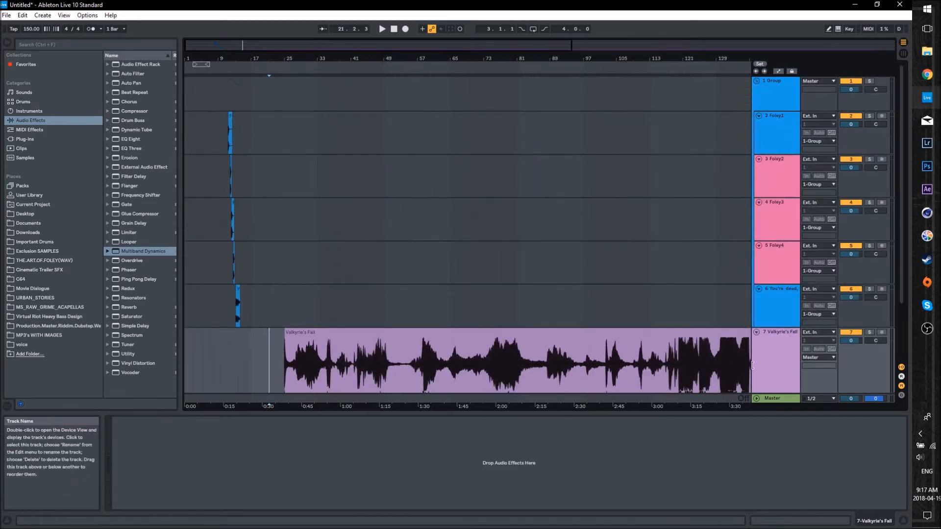
{"action": "scroll", "coordinate": [252, 254], "scroll_direction": "down", "scroll_amount": 2}
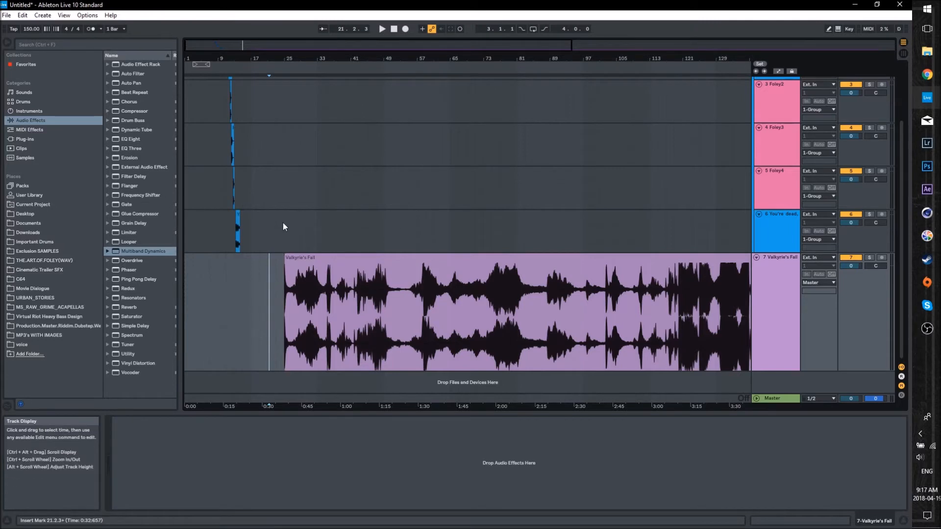
{"action": "left_click", "coordinate": [757, 258]}
{"action": "left_click", "coordinate": [855, 333]}
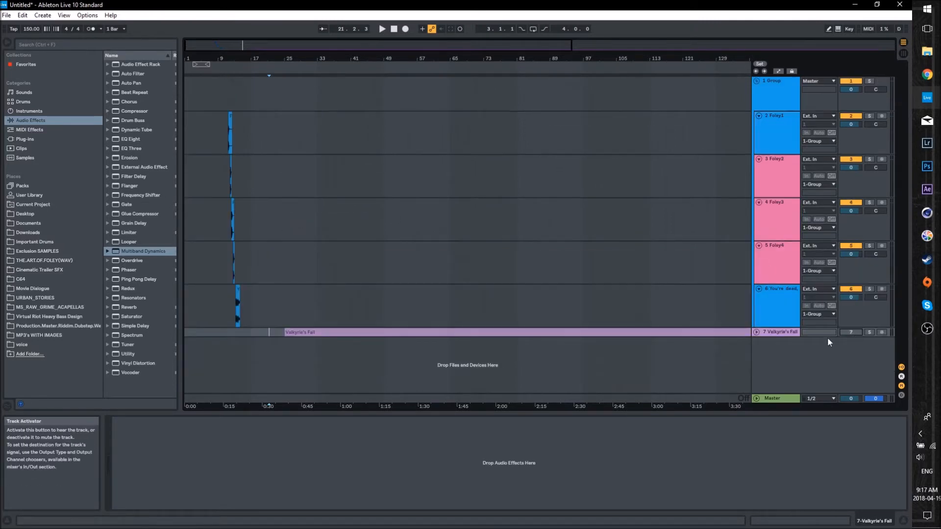
- Play the sequence of Foley clips in the group from just before the Foley1 clip
{"action": "mouse_move", "coordinate": [231, 43]}
{"action": "left_mouse_down"}
{"action": "mouse_move", "coordinate": [244, 50]}
{"action": "mouse_move", "coordinate": [229, 50]}
{"action": "left_mouse_up"}
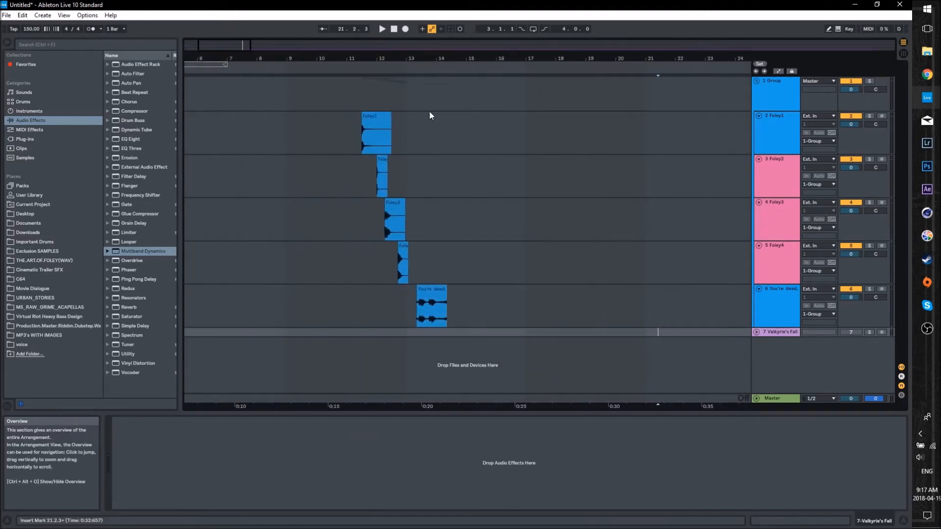
{"action": "left_click", "coordinate": [367, 104]}
{"action": "left_click", "coordinate": [360, 100]}
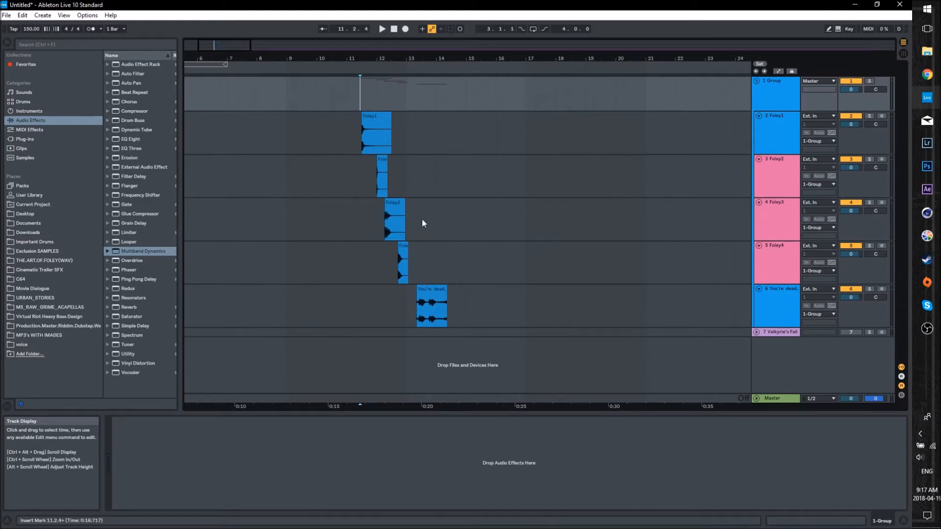
{"action": "left_click_drag", "start_coordinate": [227, 47], "coordinate": [226, 50]}
{"action": "left_click", "coordinate": [326, 90]}
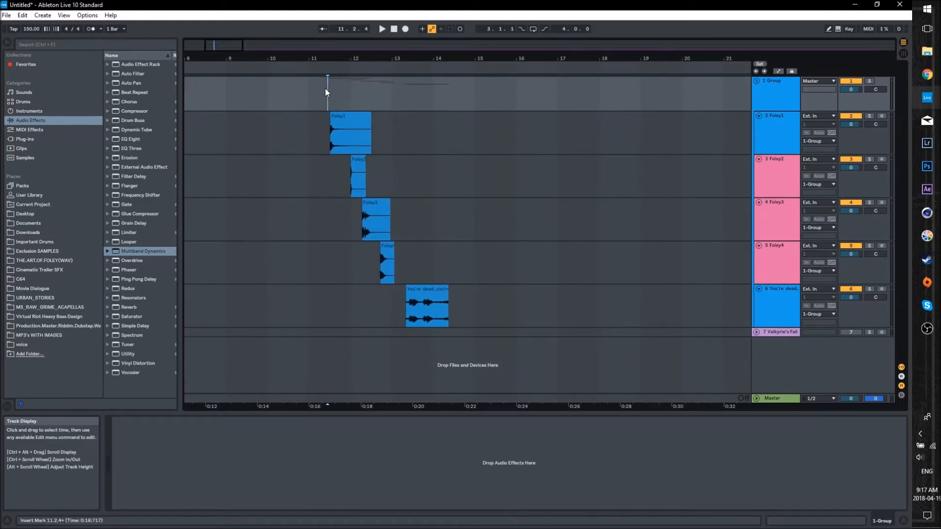
{"action": "key", "text": "space"}
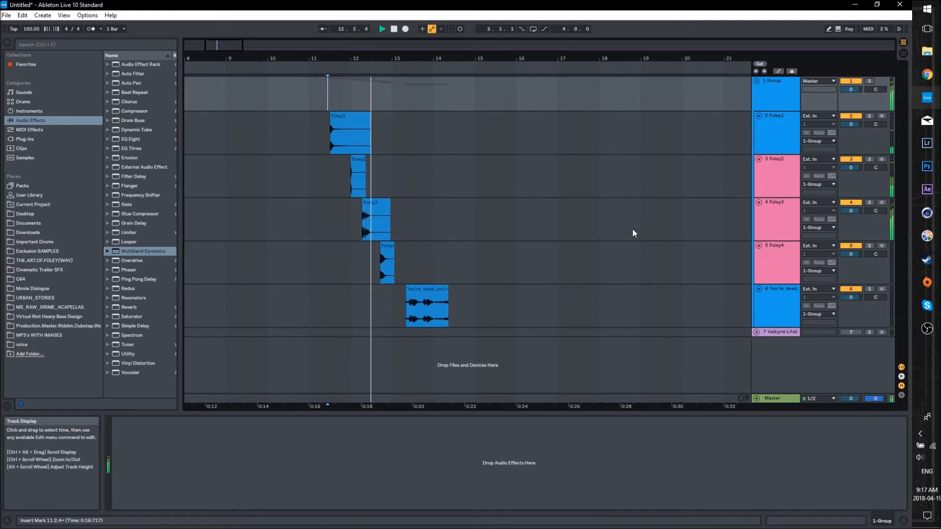
{"action": "key", "text": "space"}
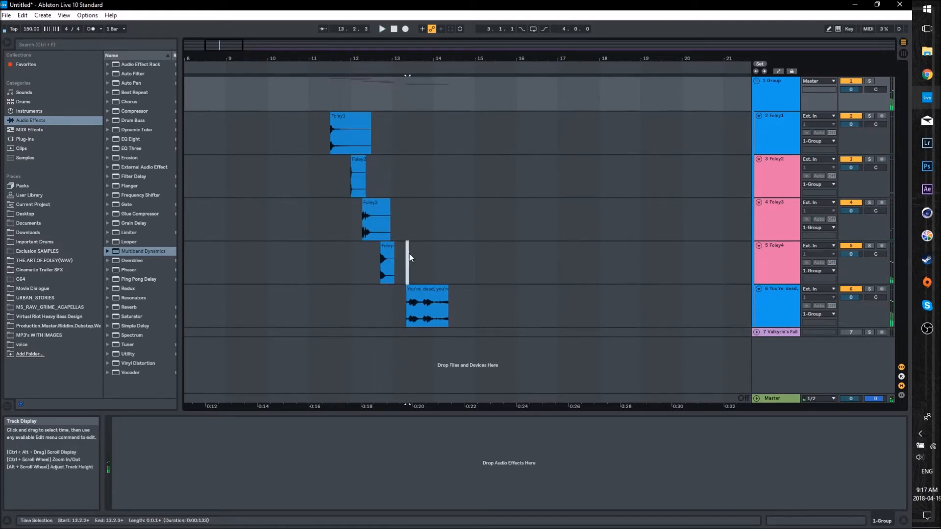
- Play the "You're dead" vocal clip from its start and trim its end slightly to about 14.2.1
{"action": "left_click", "coordinate": [405, 258]}
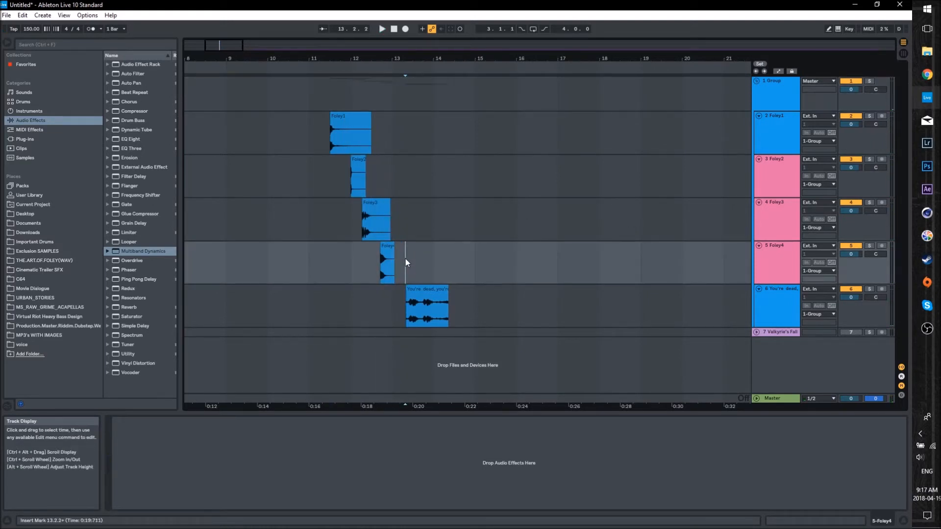
{"action": "key", "text": "space"}
{"action": "key", "text": "space"}
{"action": "left_click_drag", "start_coordinate": [448, 290], "coordinate": [445, 290]}
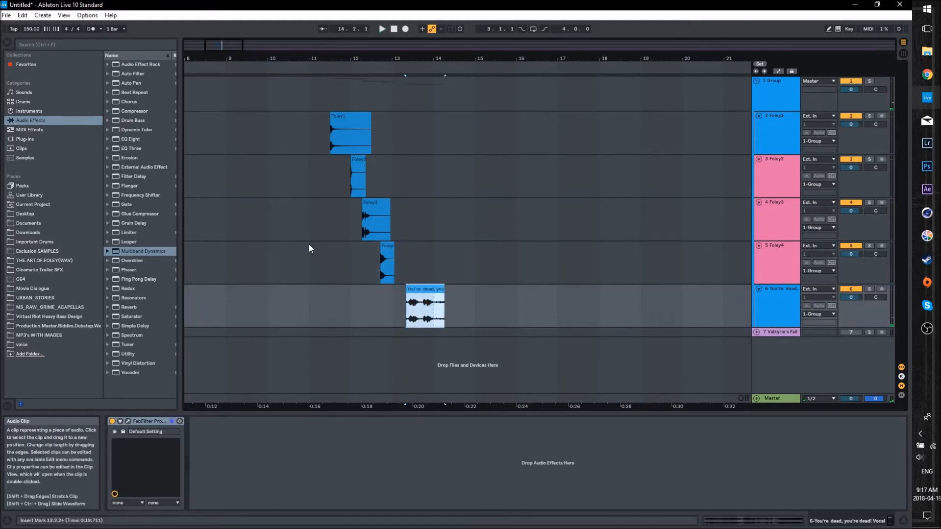
- Solo the Foley1 track and play it from the start of its clip
{"action": "left_click_drag", "start_coordinate": [231, 44], "coordinate": [226, 42]}
{"action": "left_click", "coordinate": [774, 126]}
{"action": "left_click_drag", "start_coordinate": [180, 127], "coordinate": [187, 127]}
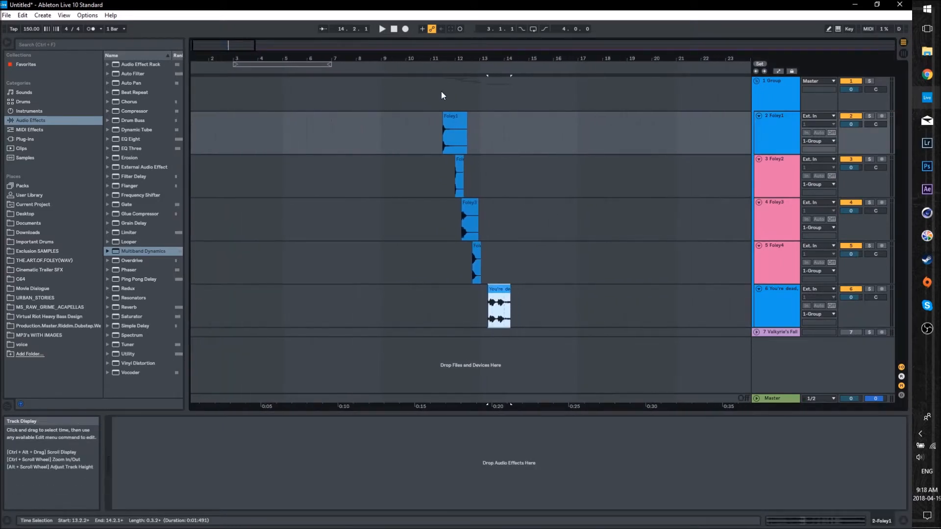
{"action": "left_click_drag", "start_coordinate": [442, 97], "coordinate": [446, 97]}
{"action": "left_click", "coordinate": [869, 116]}
{"action": "left_click", "coordinate": [777, 126]}
{"action": "key", "text": "space"}
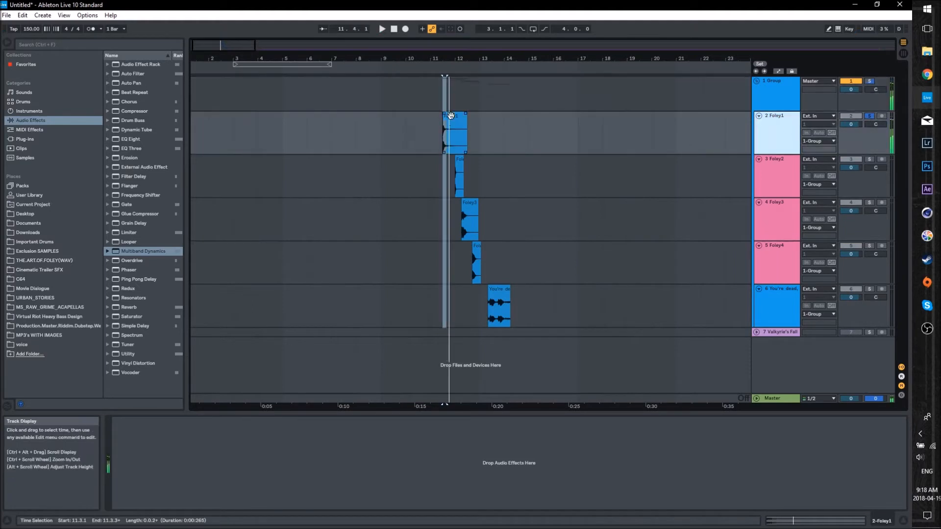
- Turn off Warp for the Foley1 clip and transpose it to -48 st
{"action": "double_click", "coordinate": [450, 116]}
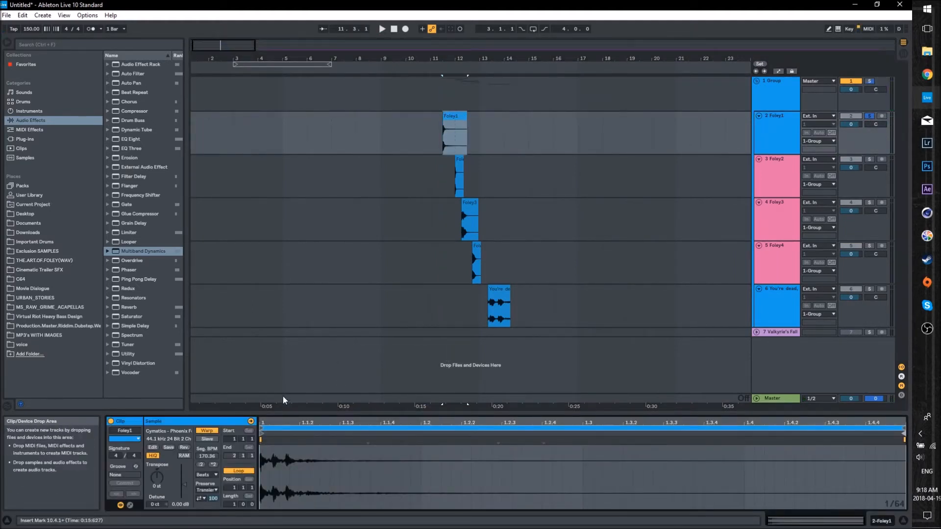
{"action": "left_click", "coordinate": [207, 431]}
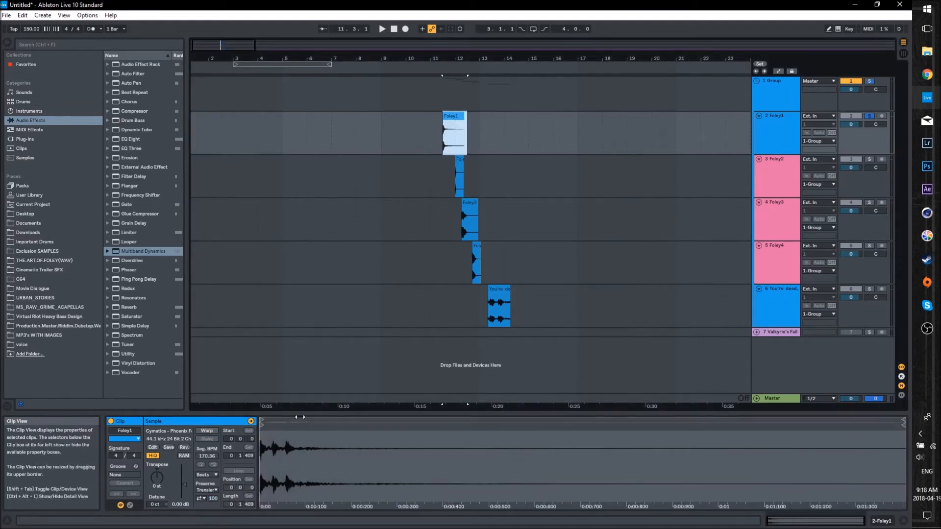
{"action": "left_click_drag", "start_coordinate": [300, 417], "coordinate": [300, 263]}
{"action": "left_click_drag", "start_coordinate": [159, 321], "coordinate": [158, 372]}
- Play the transposed Foley1 clip from just before its start
{"action": "left_click_drag", "start_coordinate": [239, 48], "coordinate": [320, 48]}
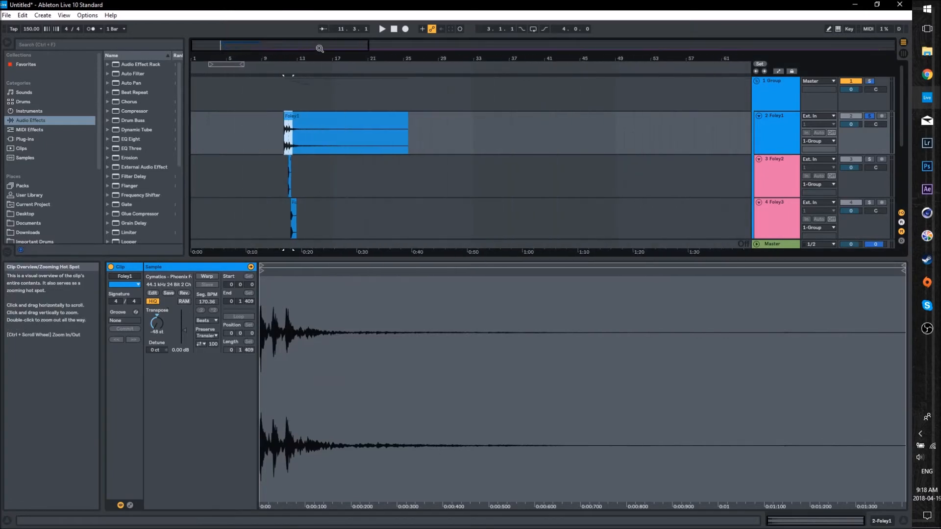
{"action": "left_click", "coordinate": [286, 89]}
{"action": "mouse_move", "coordinate": [237, 44]}
{"action": "left_mouse_down"}
{"action": "mouse_move", "coordinate": [240, 73]}
{"action": "mouse_move", "coordinate": [230, 76]}
{"action": "left_mouse_up"}
{"action": "key", "text": "space"}
{"action": "key", "text": "space"}
{"action": "left_click", "coordinate": [317, 88]}
{"action": "key", "text": "space"}
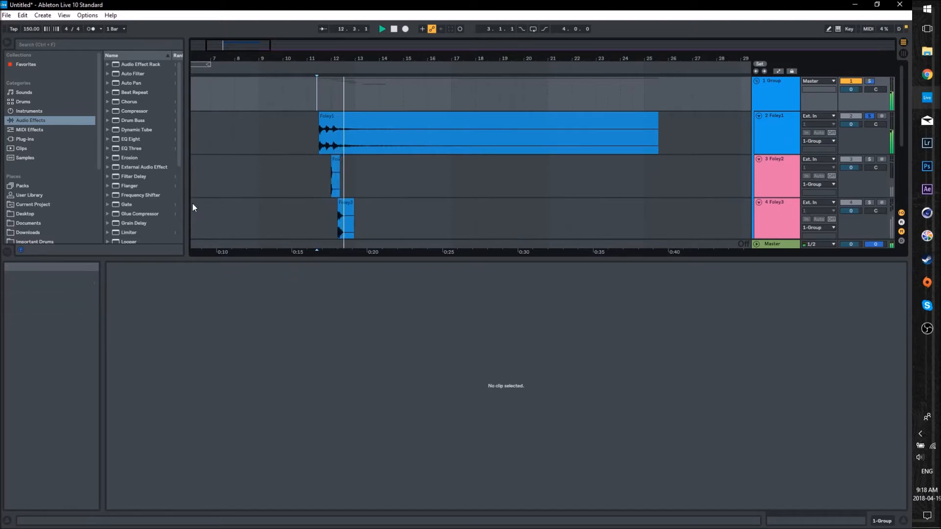
- Add the Long Tail hall preset of the Reverb effect to the Foley1 track
{"action": "left_click_drag", "start_coordinate": [275, 259], "coordinate": [240, 368]}
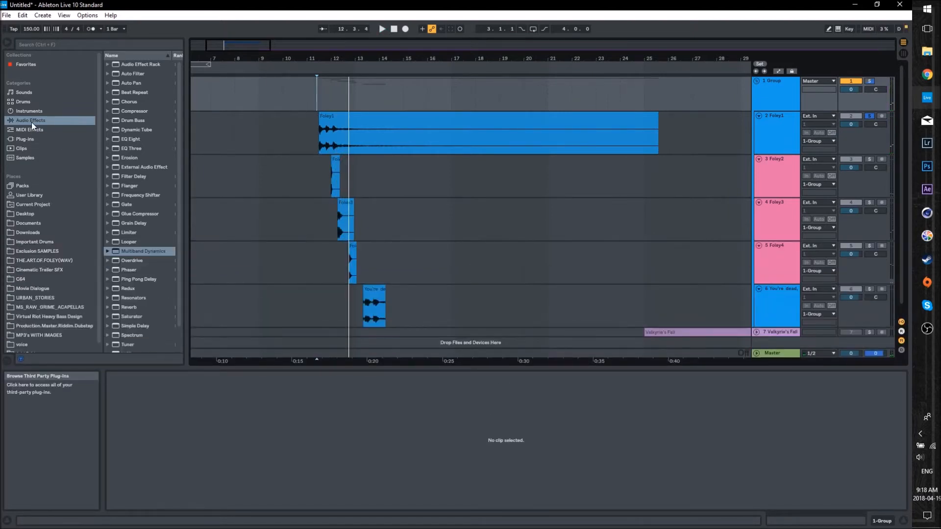
{"action": "left_click", "coordinate": [33, 122]}
{"action": "scroll", "coordinate": [124, 265], "scroll_direction": "down", "scroll_amount": 2}
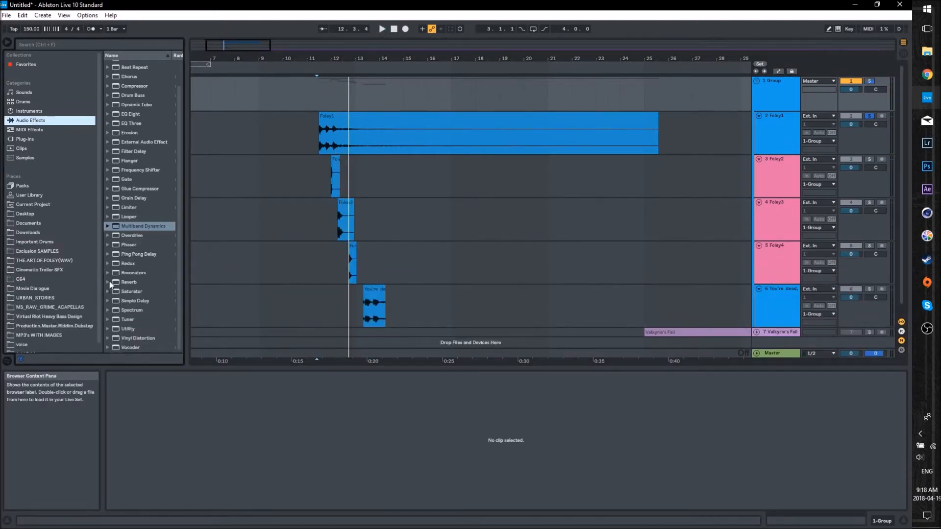
{"action": "left_click", "coordinate": [109, 282]}
{"action": "left_click_drag", "start_coordinate": [182, 298], "coordinate": [209, 297]}
{"action": "left_click", "coordinate": [117, 293]}
{"action": "left_click_drag", "start_coordinate": [162, 320], "coordinate": [167, 379]}
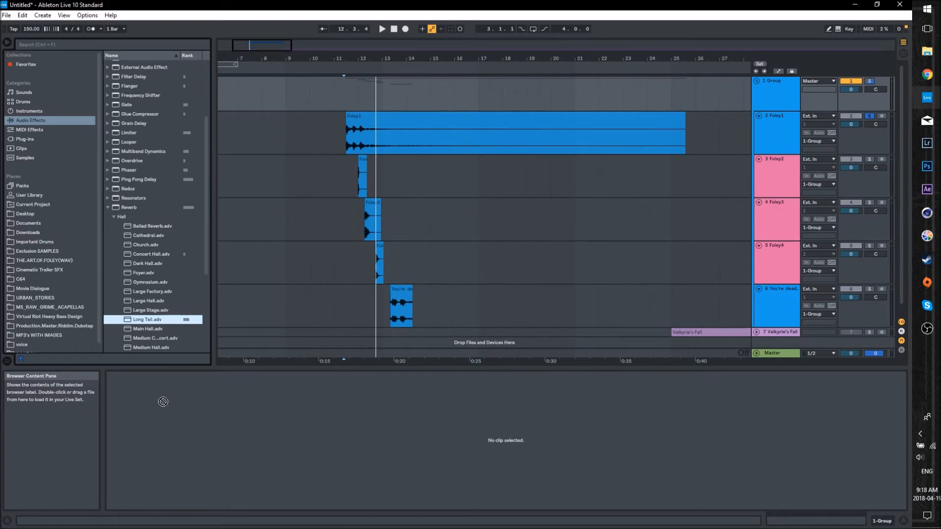
{"action": "left_click", "coordinate": [757, 126]}
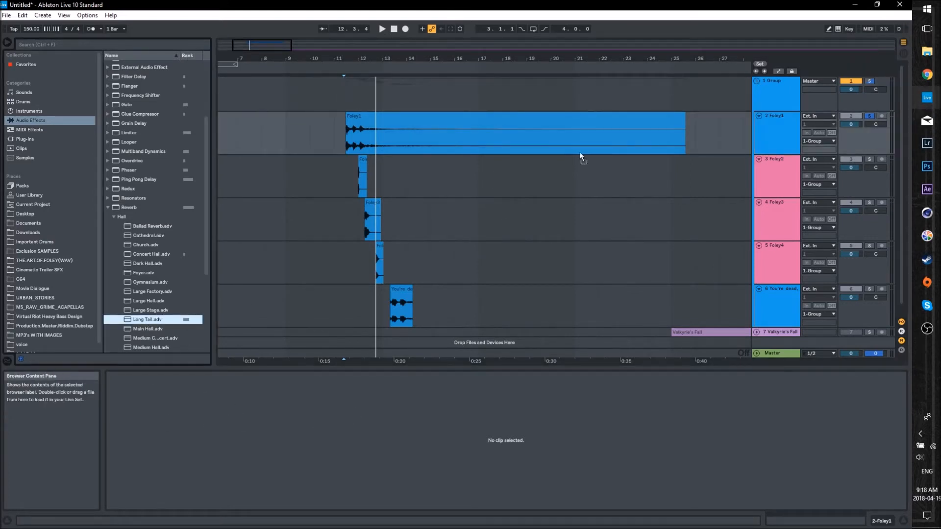
{"action": "key", "text": "Return"}
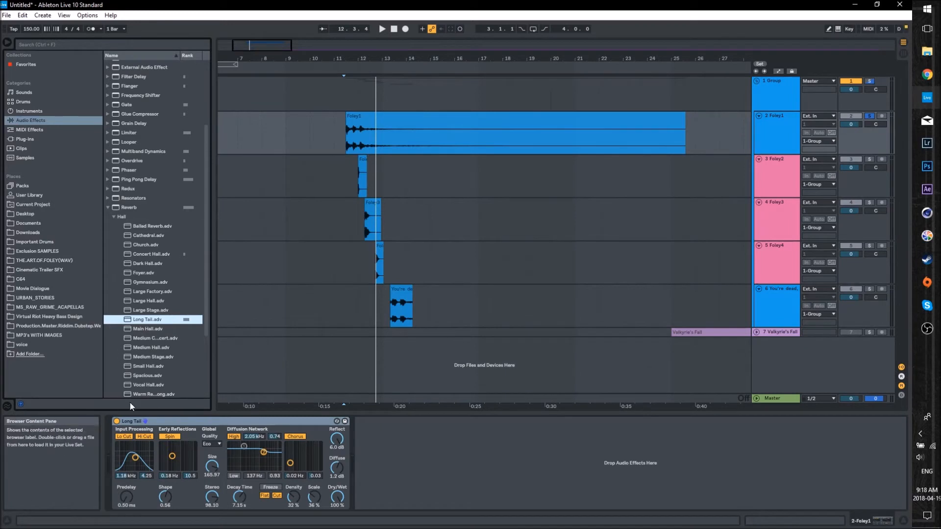
- Set Foley1's reverb to a 2.31 kHz input filter, 50% dry/wet and 10.7 s decay time, then play the clip
{"action": "left_click_drag", "start_coordinate": [135, 458], "coordinate": [134, 454]}
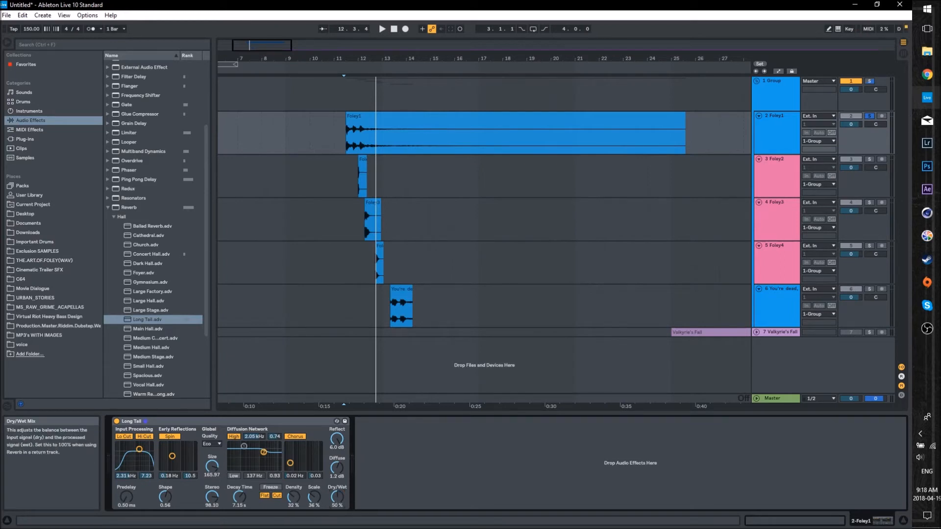
{"action": "left_click_drag", "start_coordinate": [238, 498], "coordinate": [238, 490]}
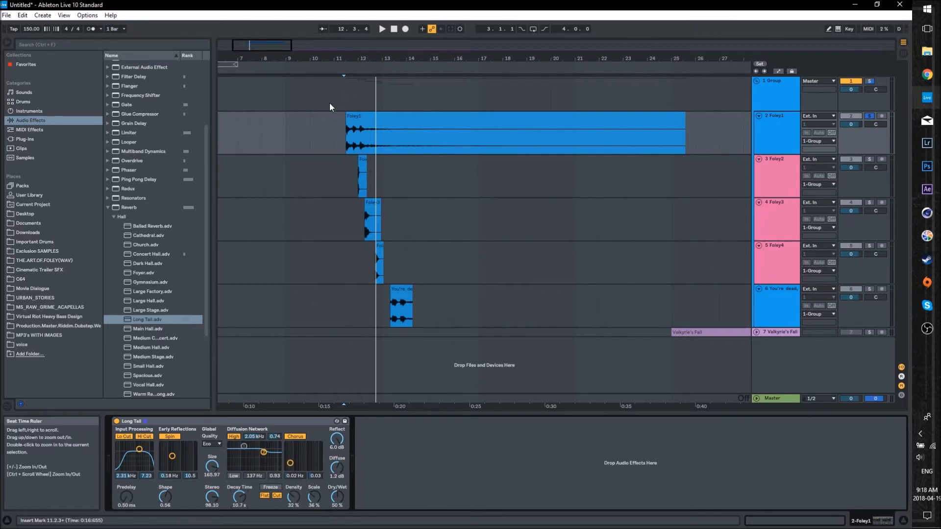
{"action": "left_click", "coordinate": [345, 93]}
{"action": "key", "text": "space"}
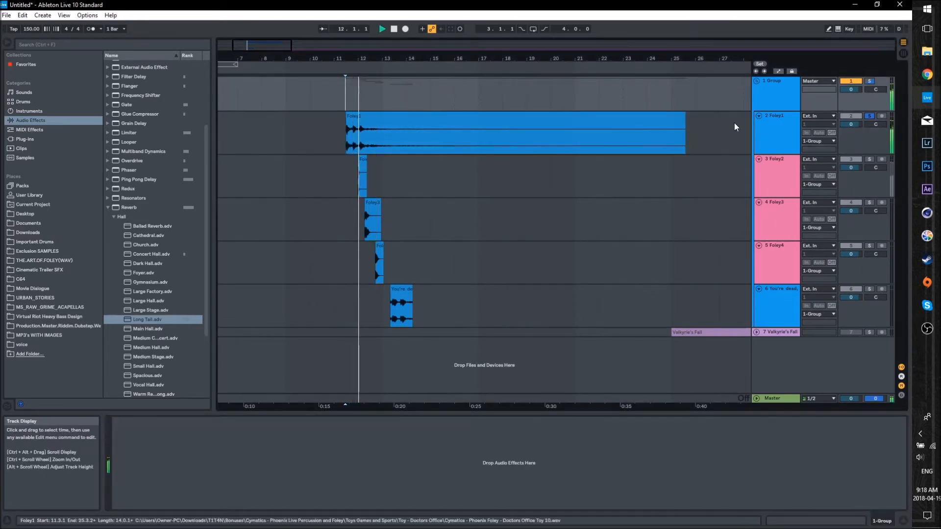
- Insert the OTT Multiband Dynamics preset before Foley1's reverb and raise its low-band output to 24.0 dB during playback
{"action": "left_click", "coordinate": [780, 127]}
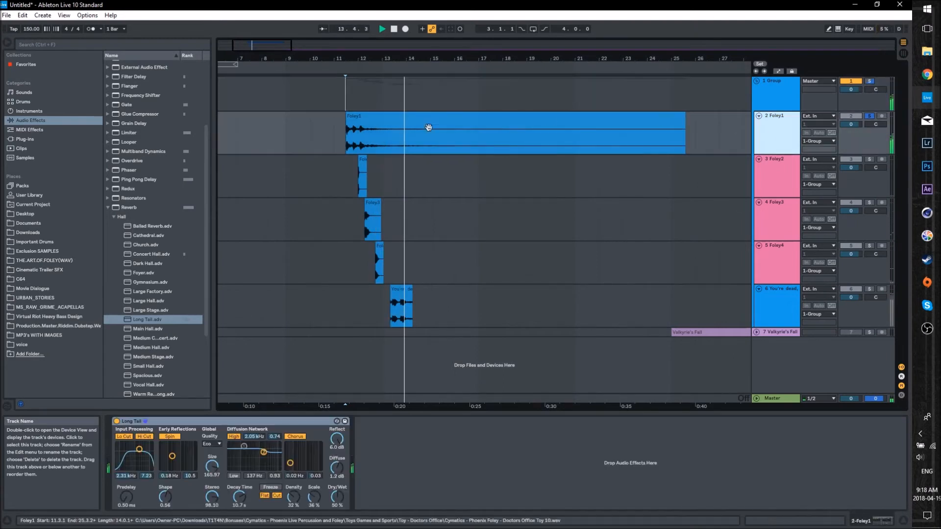
{"action": "left_click", "coordinate": [110, 208]}
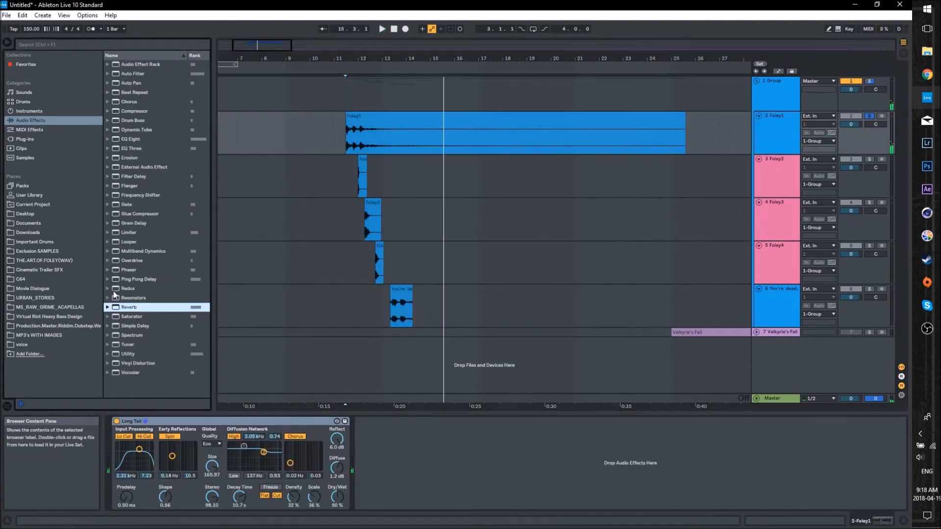
{"action": "left_click", "coordinate": [108, 251]}
{"action": "mouse_move", "coordinate": [123, 375]}
{"action": "left_mouse_down"}
{"action": "mouse_move", "coordinate": [119, 451]}
{"action": "mouse_move", "coordinate": [129, 452]}
{"action": "left_mouse_up"}
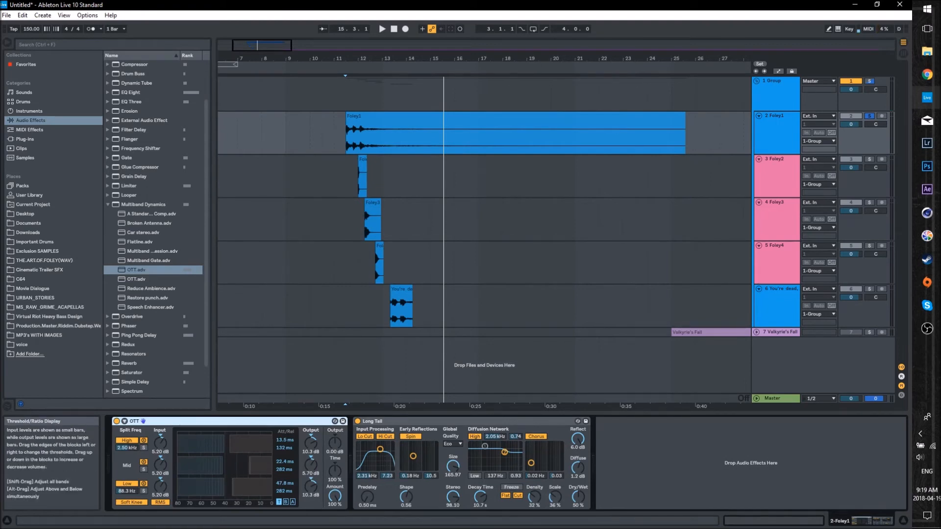
{"action": "key", "text": "space"}
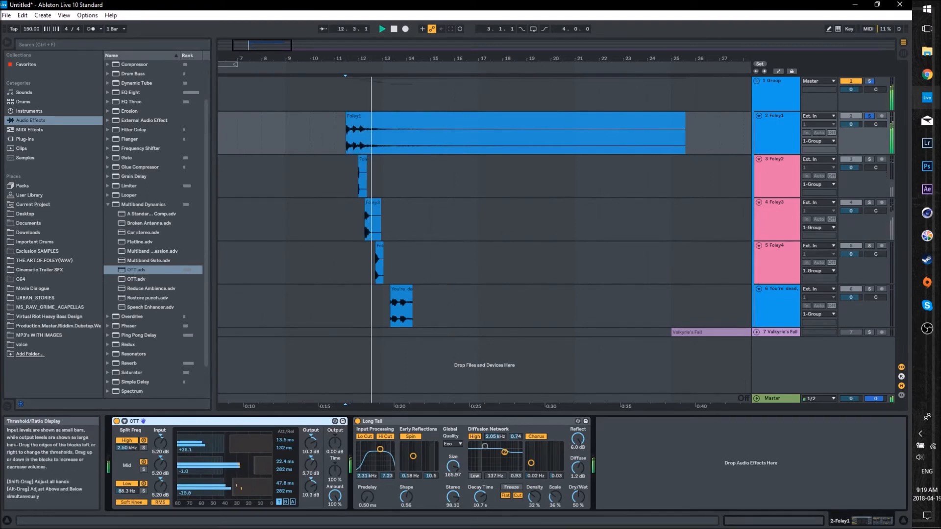
{"action": "left_click_drag", "start_coordinate": [311, 487], "coordinate": [311, 442]}
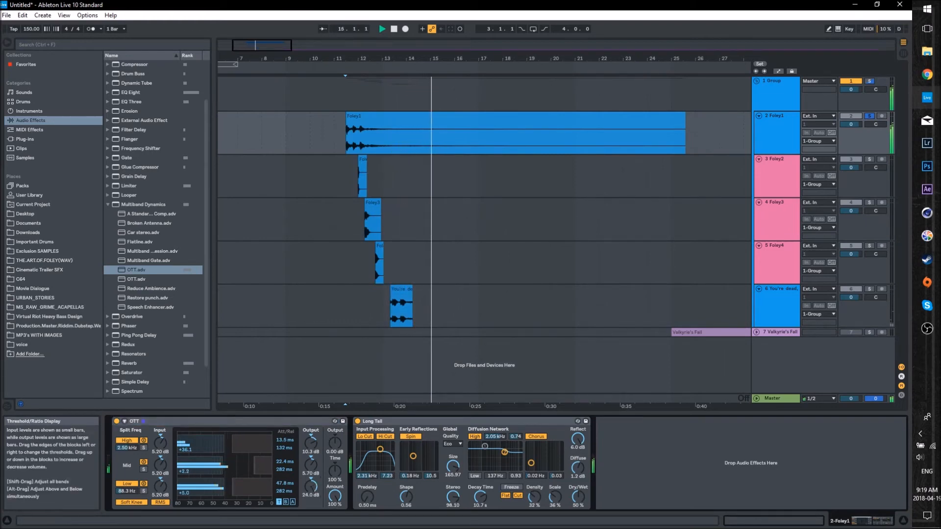
- Add a Limiter at the end of Foley1's effect chain and adjust its gain slightly
{"action": "left_click", "coordinate": [109, 205]}
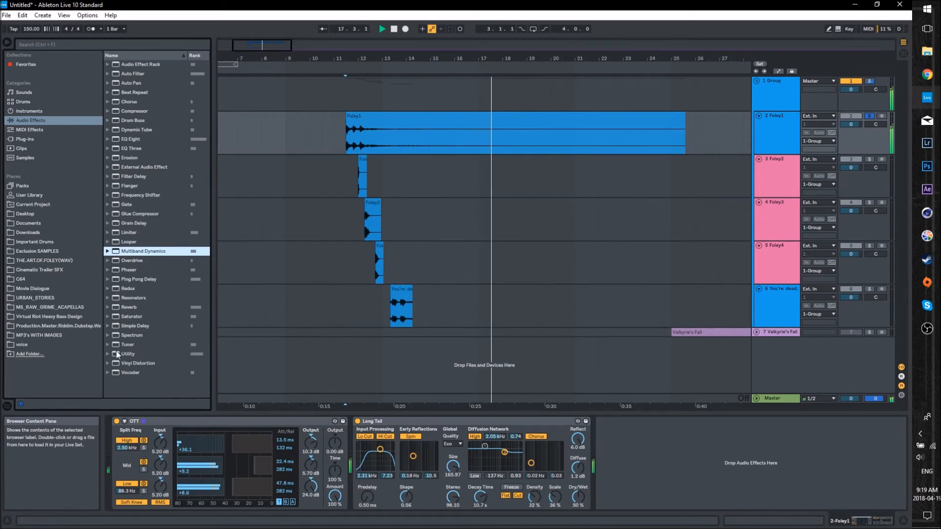
{"action": "left_click_drag", "start_coordinate": [129, 234], "coordinate": [622, 477]}
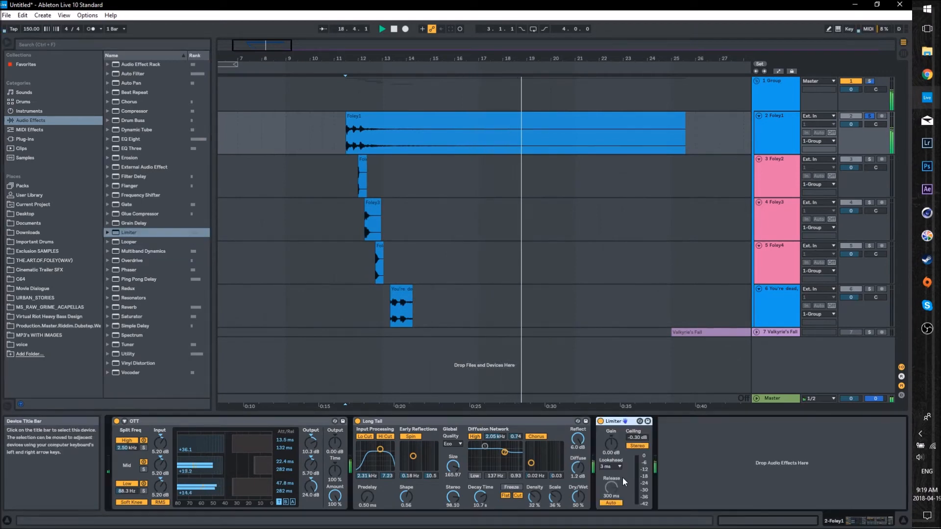
{"action": "left_click_drag", "start_coordinate": [611, 444], "coordinate": [611, 446]}
- Insert an EQ Eight between OTT and the reverb with a broad low boost of about 3.84 dB at 50.5 Hz
{"action": "left_click_drag", "start_coordinate": [133, 143], "coordinate": [349, 466]}
{"action": "mouse_move", "coordinate": [411, 459]}
{"action": "left_mouse_down"}
{"action": "mouse_move", "coordinate": [408, 429]}
{"action": "mouse_move", "coordinate": [384, 429]}
{"action": "mouse_move", "coordinate": [412, 450]}
{"action": "left_mouse_up"}
{"action": "left_click_drag", "start_coordinate": [366, 496], "coordinate": [366, 514]}
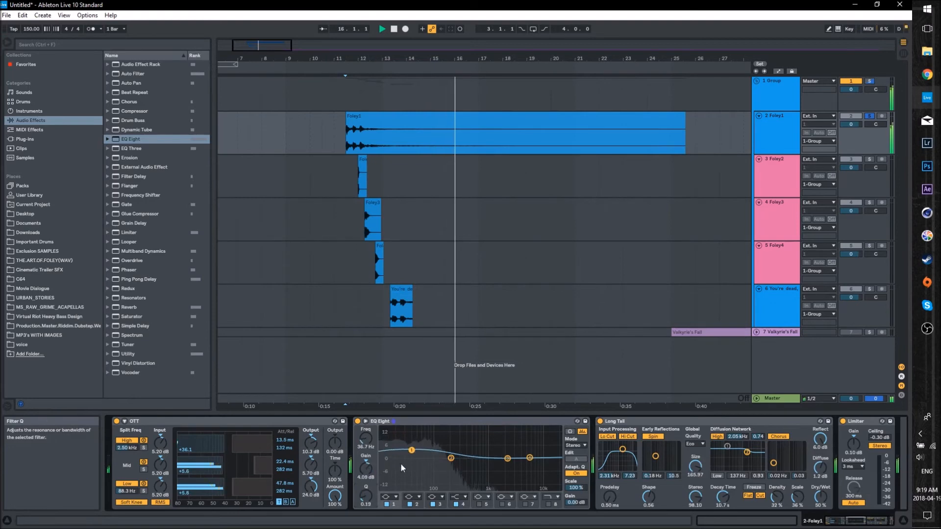
{"action": "left_click_drag", "start_coordinate": [411, 450], "coordinate": [496, 436]}
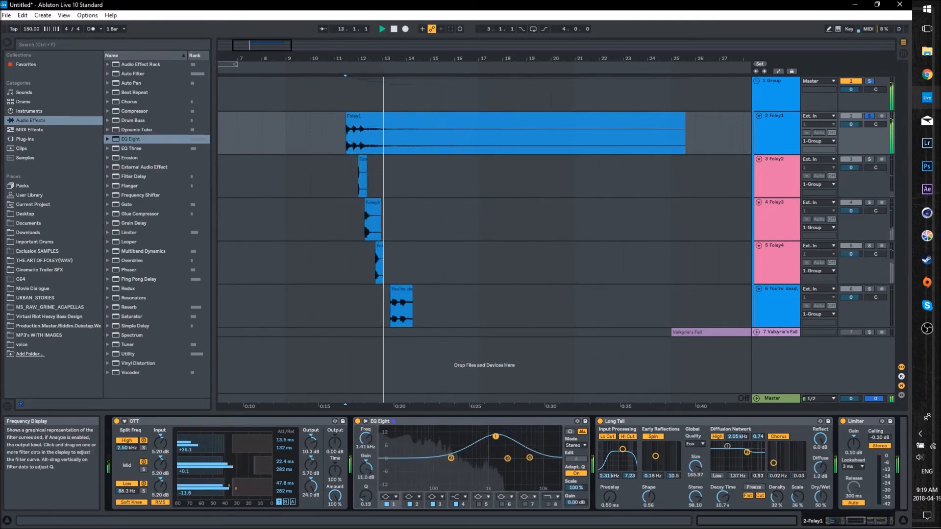
{"action": "mouse_move", "coordinate": [422, 450]}
{"action": "left_mouse_down"}
{"action": "mouse_move", "coordinate": [399, 441]}
{"action": "mouse_move", "coordinate": [419, 454]}
{"action": "left_mouse_up"}
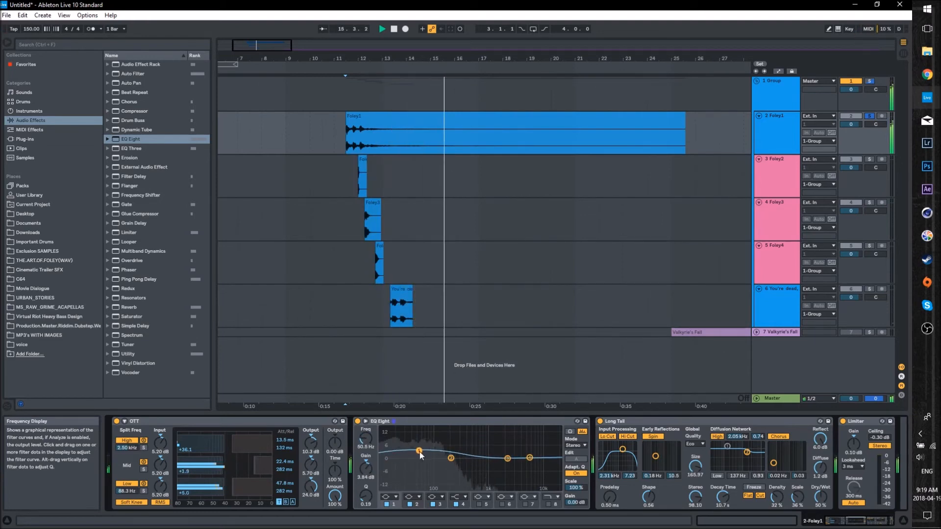
- Solo and play the Foley2 track, and transpose its clip down to the lowest pitch setting
{"action": "left_click_drag", "start_coordinate": [517, 406], "coordinate": [546, 405]}
{"action": "mouse_move", "coordinate": [265, 45]}
{"action": "left_mouse_down"}
{"action": "mouse_move", "coordinate": [283, 49]}
{"action": "mouse_move", "coordinate": [256, 40]}
{"action": "left_mouse_up"}
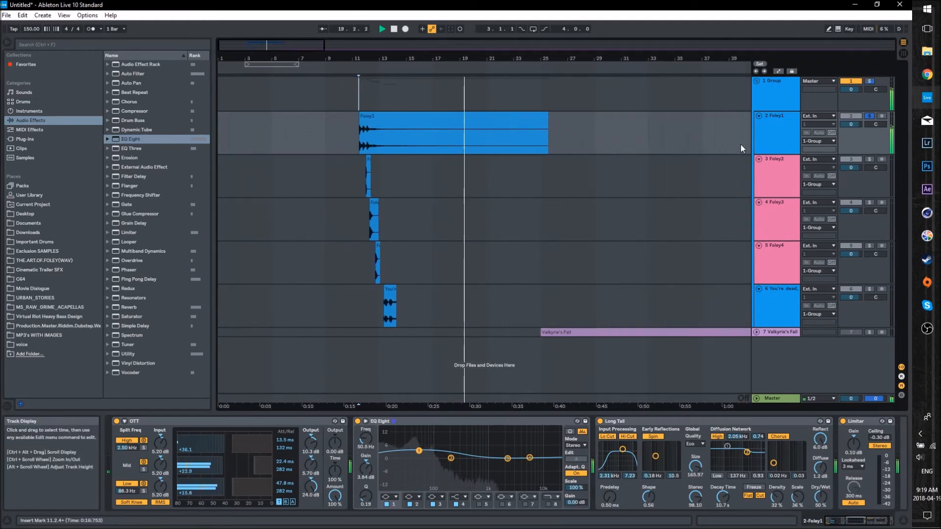
{"action": "left_click", "coordinate": [869, 161]}
{"action": "left_click", "coordinate": [759, 173]}
{"action": "left_click", "coordinate": [363, 174]}
{"action": "key", "text": "space"}
{"action": "key", "text": "space"}
{"action": "key", "text": "space"}
{"action": "double_click", "coordinate": [368, 161]}
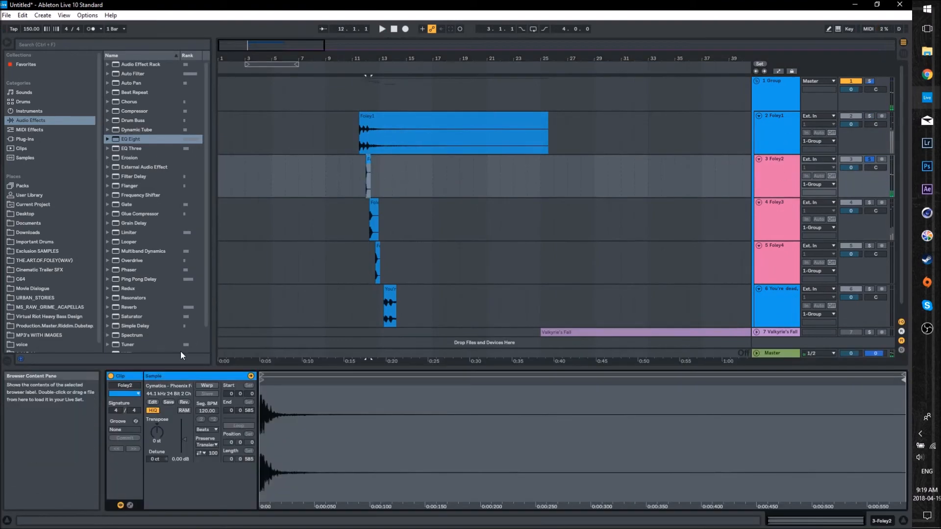
{"action": "left_click_drag", "start_coordinate": [158, 432], "coordinate": [158, 502]}
- Copy Foley1's OTT, EQ Eight, Long Tail and Limiter devices onto the Foley2 track and play it
{"action": "left_click", "coordinate": [781, 122]}
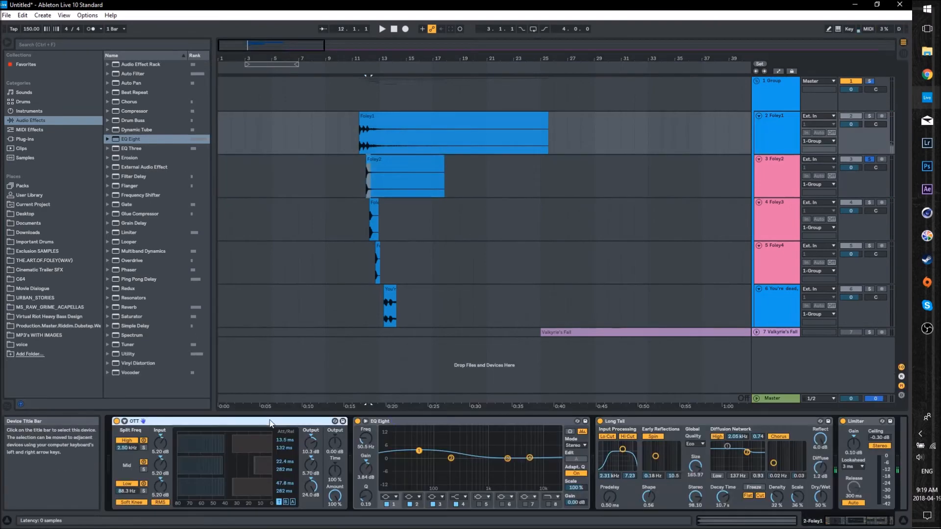
{"action": "left_click", "coordinate": [860, 421], "text": "shift"}
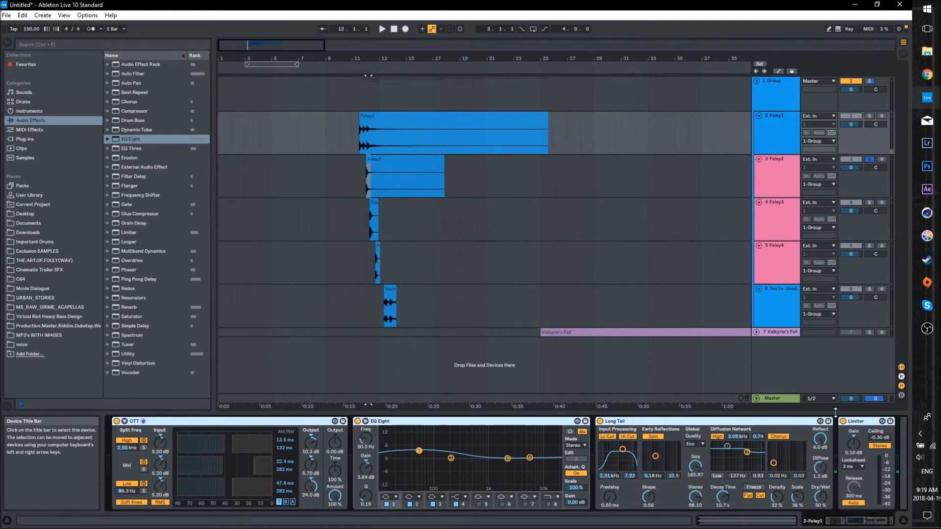
{"action": "left_click", "coordinate": [788, 169]}
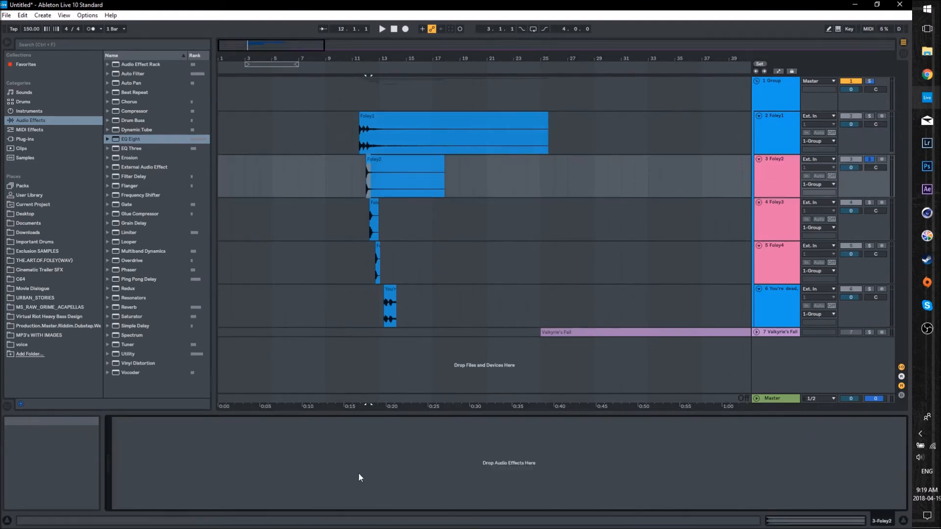
{"action": "key", "text": "ctrl+v"}
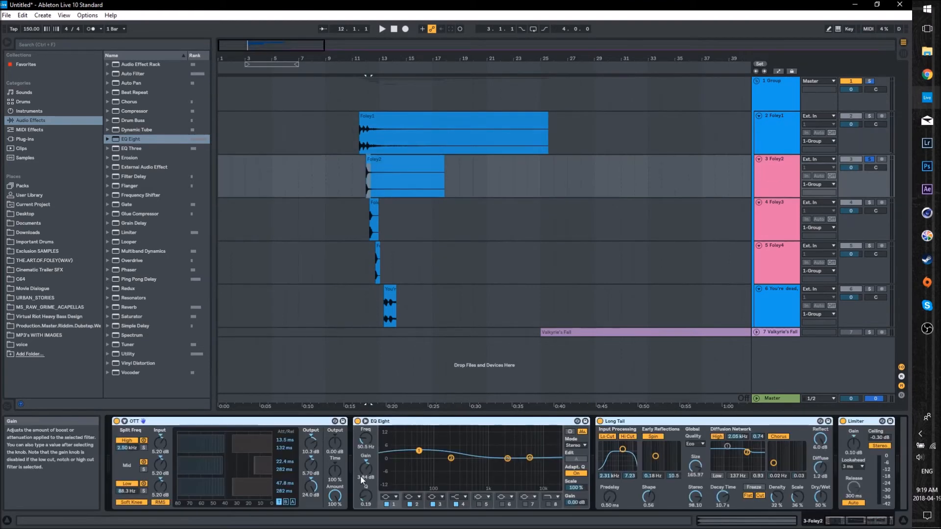
{"action": "left_click", "coordinate": [364, 178]}
{"action": "key", "text": "space"}
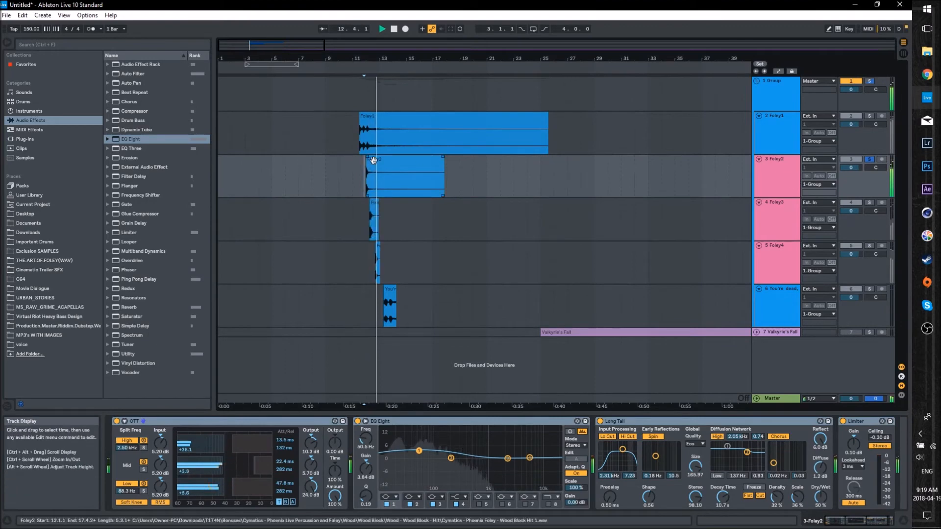
- Solo the Foley3 track, transpose its clip down to the lowest pitch setting and play it
{"action": "left_click", "coordinate": [794, 211]}
{"action": "left_click", "coordinate": [868, 202]}
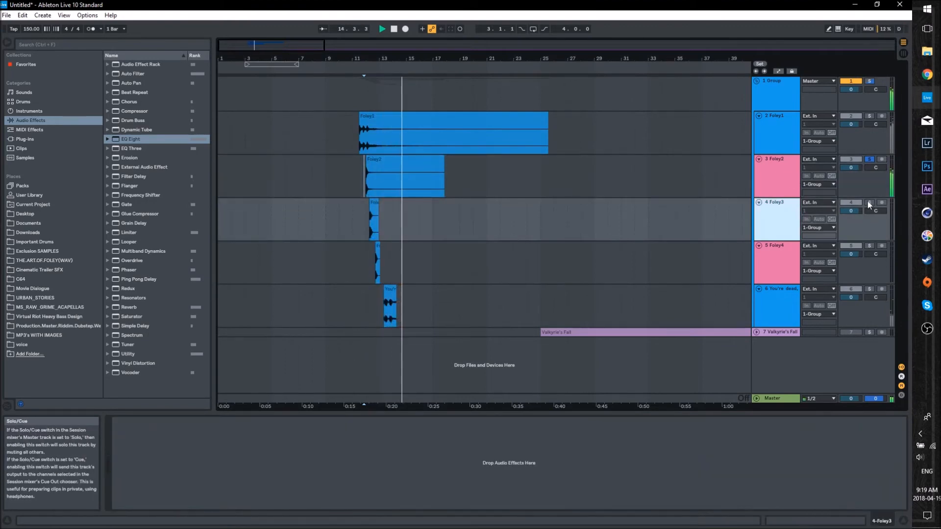
{"action": "left_click", "coordinate": [367, 222]}
{"action": "double_click", "coordinate": [369, 220]}
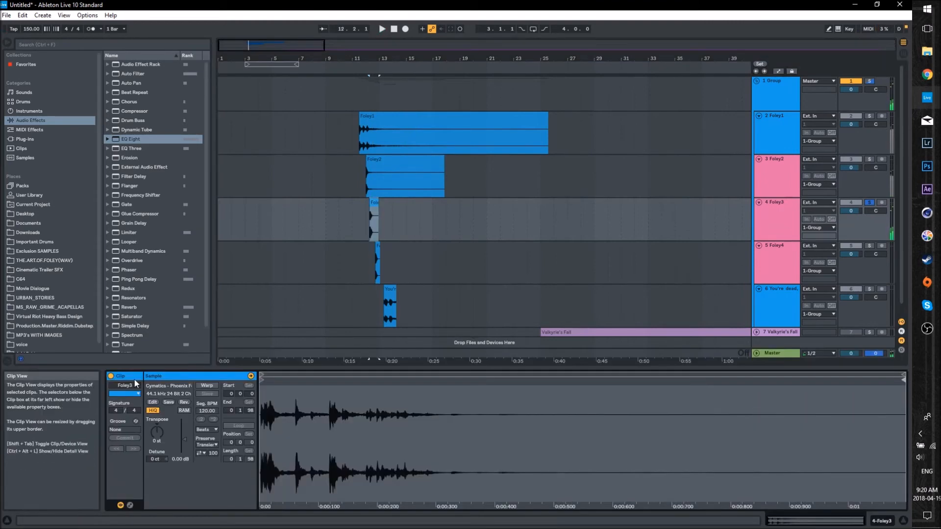
{"action": "left_click", "coordinate": [368, 219]}
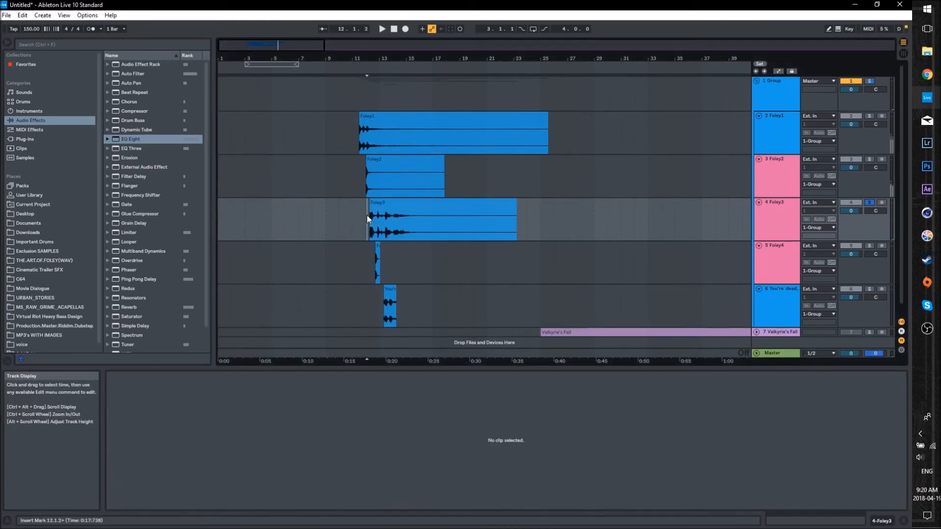
{"action": "scroll", "coordinate": [409, 211], "scroll_direction": "down", "scroll_amount": 1}
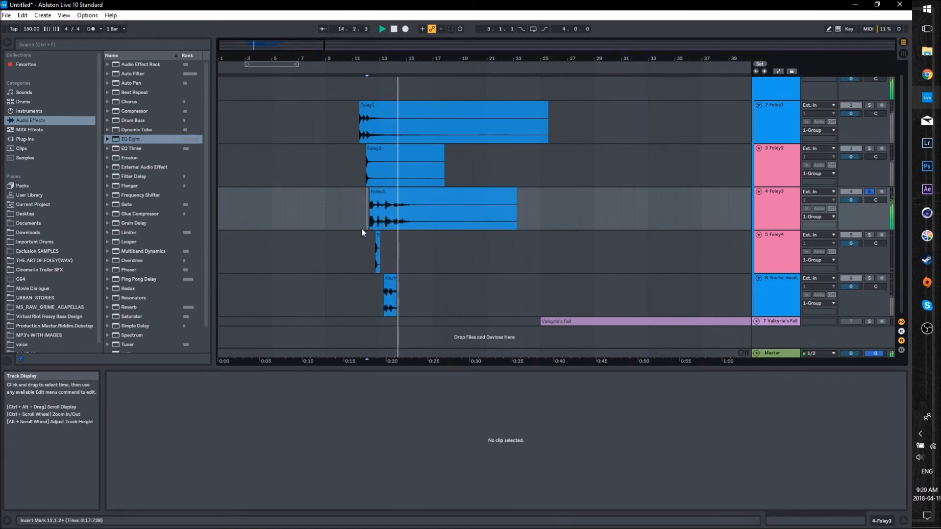
{"action": "left_click", "coordinate": [772, 202]}
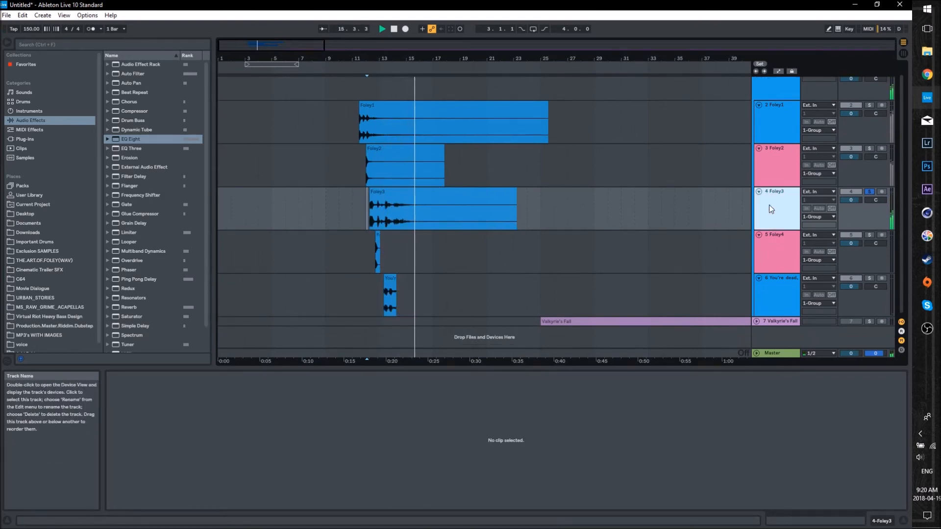
{"action": "left_click", "coordinate": [431, 448]}
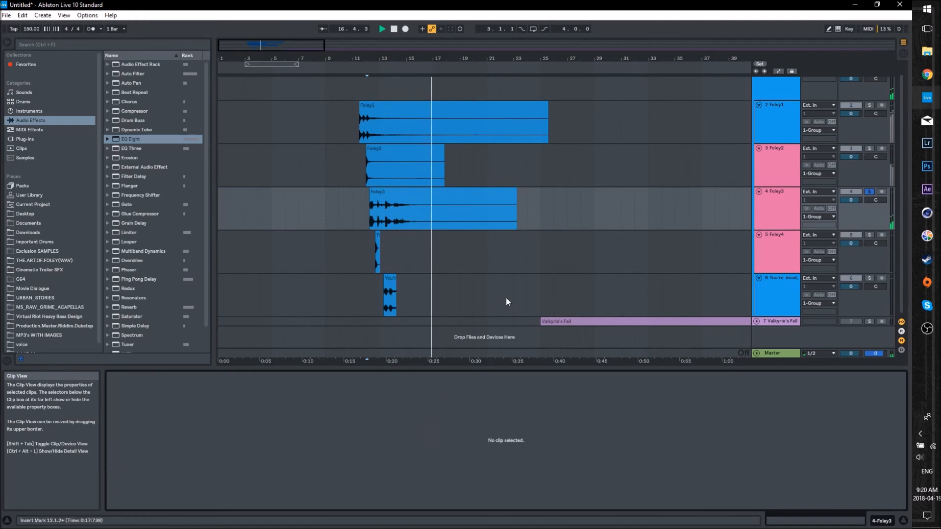
- Solo and play the Foley4 track, and transpose its clip down to the lowest pitch setting
{"action": "left_click", "coordinate": [870, 235]}
{"action": "left_click", "coordinate": [792, 242]}
{"action": "key", "text": "space"}
{"action": "left_click", "coordinate": [375, 244]}
{"action": "left_click", "coordinate": [377, 236]}
{"action": "key", "text": "space"}
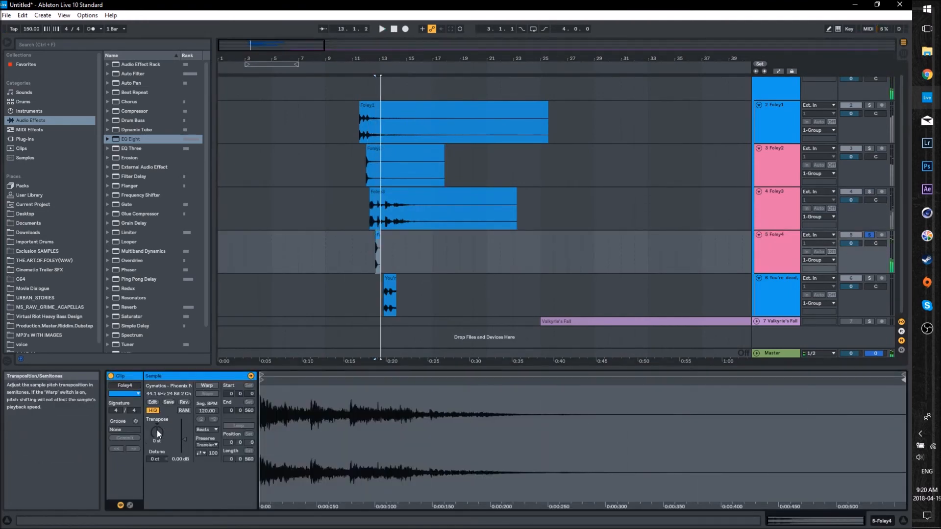
{"action": "left_click_drag", "start_coordinate": [158, 430], "coordinate": [158, 490]}
{"action": "key", "text": "space"}
{"action": "key", "text": "space"}
- Solo the "You're dead" vocal track, transpose its clip to -48 st and play it with its device chain open
{"action": "left_click", "coordinate": [783, 291]}
{"action": "left_click", "coordinate": [870, 278]}
{"action": "left_click", "coordinate": [393, 279]}
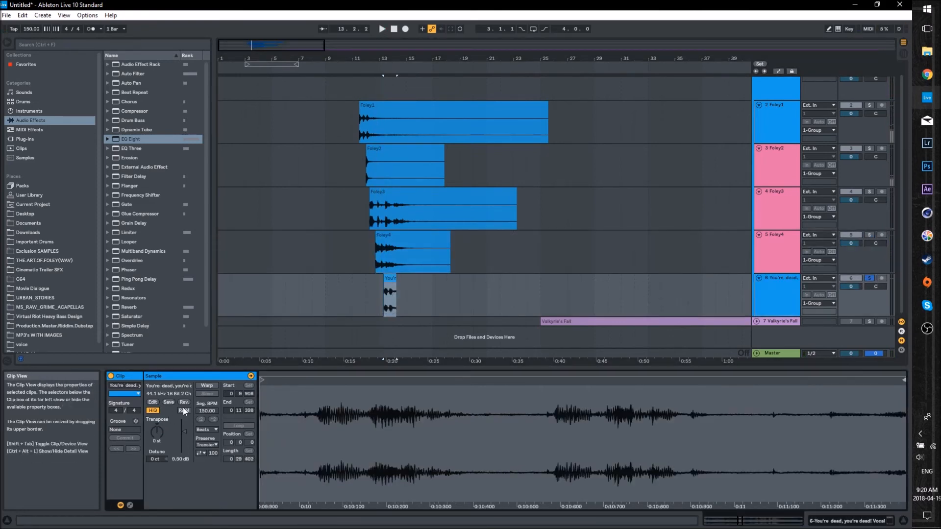
{"action": "left_click_drag", "start_coordinate": [157, 431], "coordinate": [157, 490]}
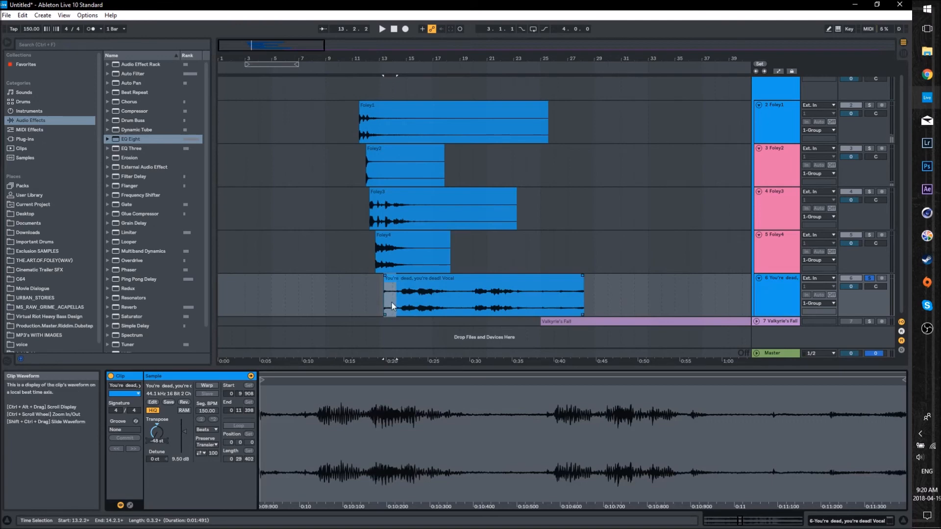
{"action": "key", "text": "space"}
{"action": "left_click", "coordinate": [779, 287]}
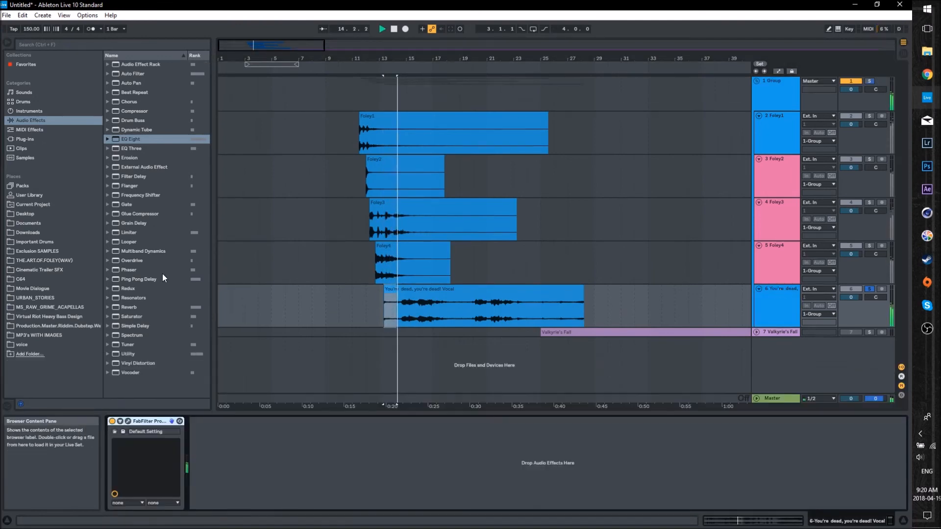
- Remove the FabFilter device from the "You're dead" vocal track and load the Long Tail hall reverb there
{"action": "left_click", "coordinate": [145, 422]}
{"action": "key", "text": "Delete"}
{"action": "left_click", "coordinate": [136, 139]}
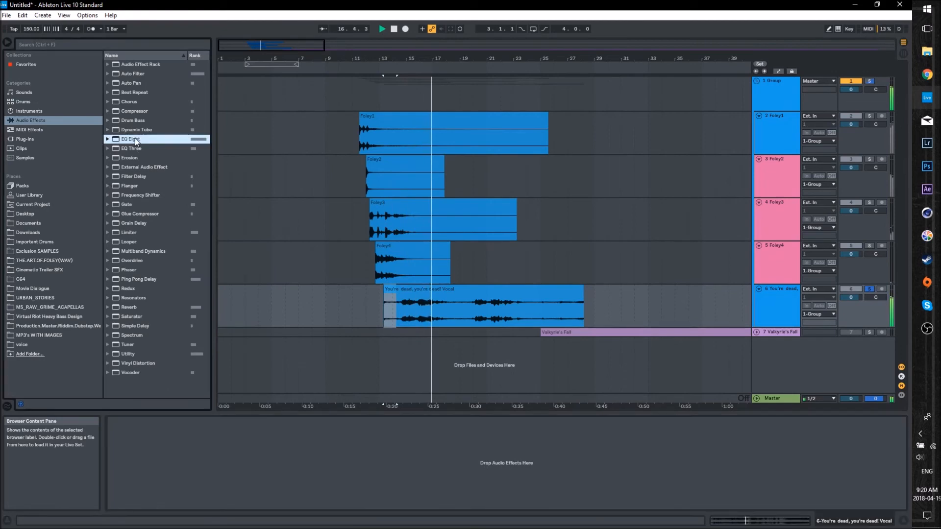
{"action": "left_click", "coordinate": [119, 309]}
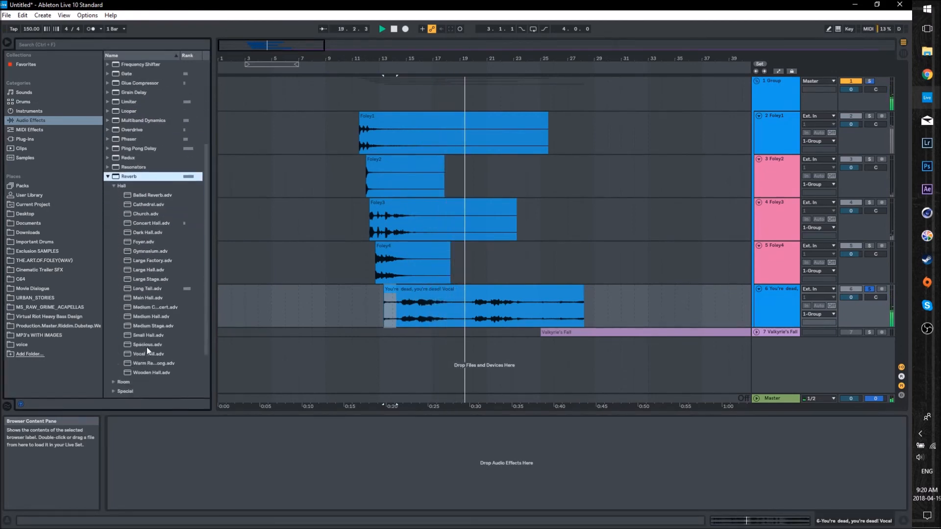
{"action": "double_click", "coordinate": [150, 290]}
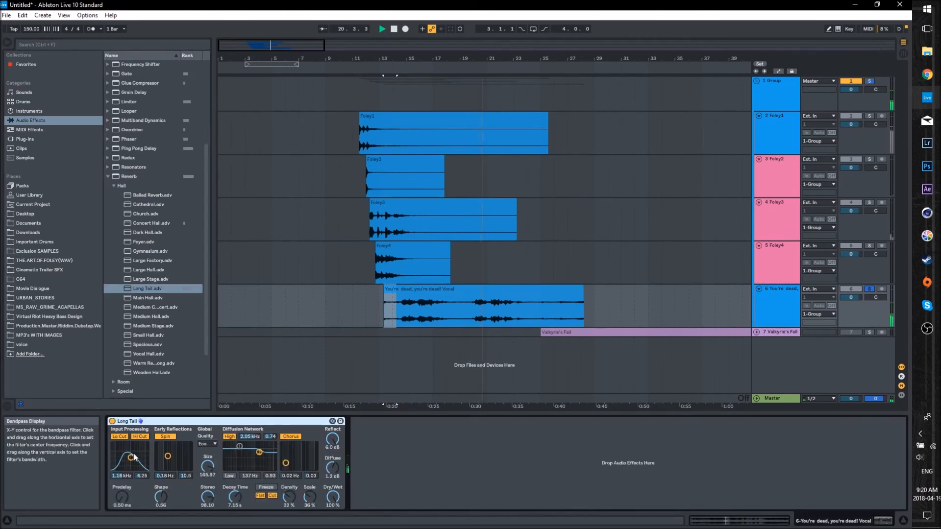
- Lower the Long Tail reverb's dry/wet to 47% and add a Limiter after it
{"action": "left_click", "coordinate": [109, 177]}
{"action": "left_click_drag", "start_coordinate": [332, 498], "coordinate": [333, 520]}
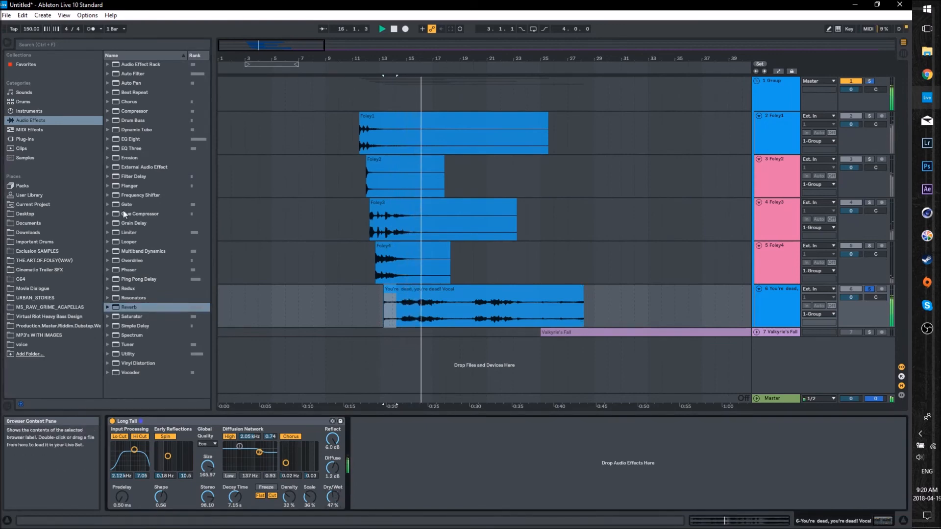
{"action": "left_click_drag", "start_coordinate": [128, 232], "coordinate": [383, 448]}
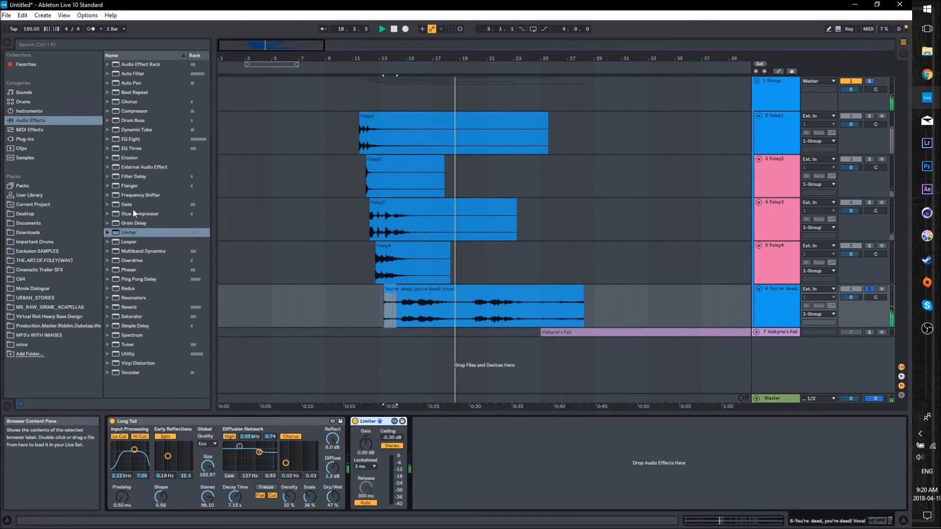
- Insert OTT before the Long Tail reverb, raise its low-band output to 24.0 dB and compare it bypassed during playback
{"action": "left_click", "coordinate": [109, 252]}
{"action": "left_click_drag", "start_coordinate": [136, 316], "coordinate": [152, 468]}
{"action": "key", "text": "space"}
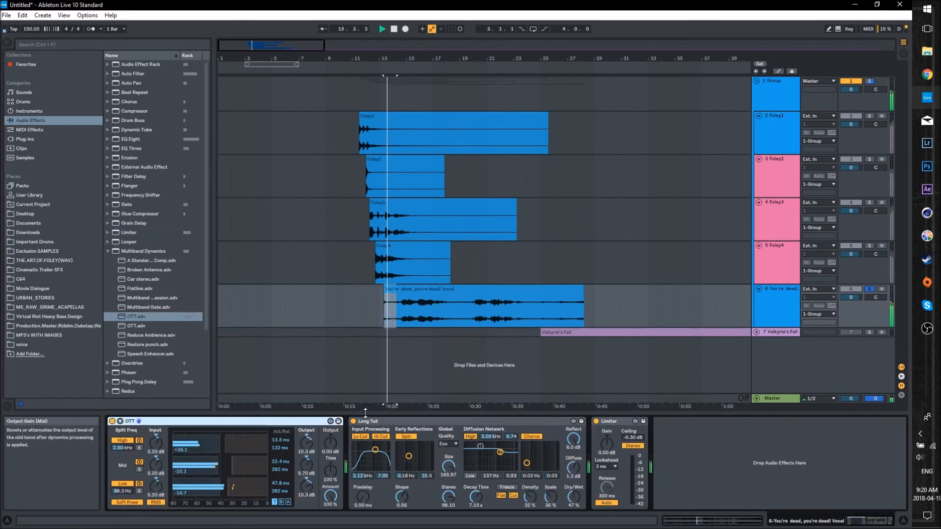
{"action": "left_click_drag", "start_coordinate": [307, 486], "coordinate": [306, 444]}
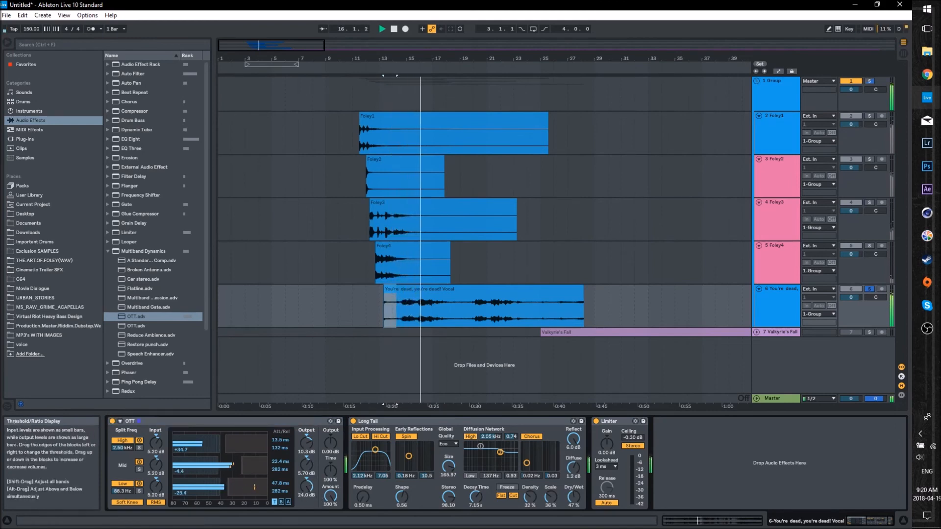
{"action": "left_click", "coordinate": [112, 420]}
{"action": "left_click", "coordinate": [113, 421]}
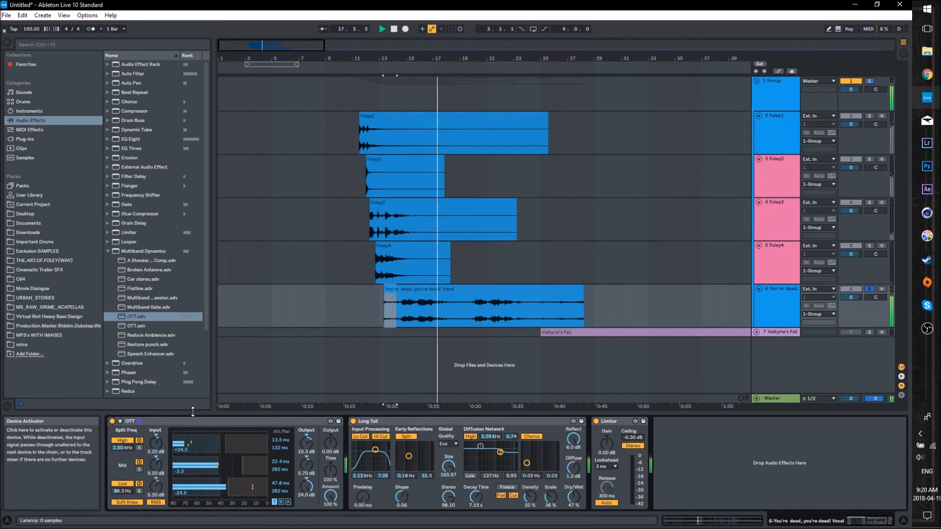
- Trim the start of the "You're dead" vocal clip to about 13.4.4 and play it
{"action": "key", "text": "space"}
{"action": "left_click", "coordinate": [385, 294]}
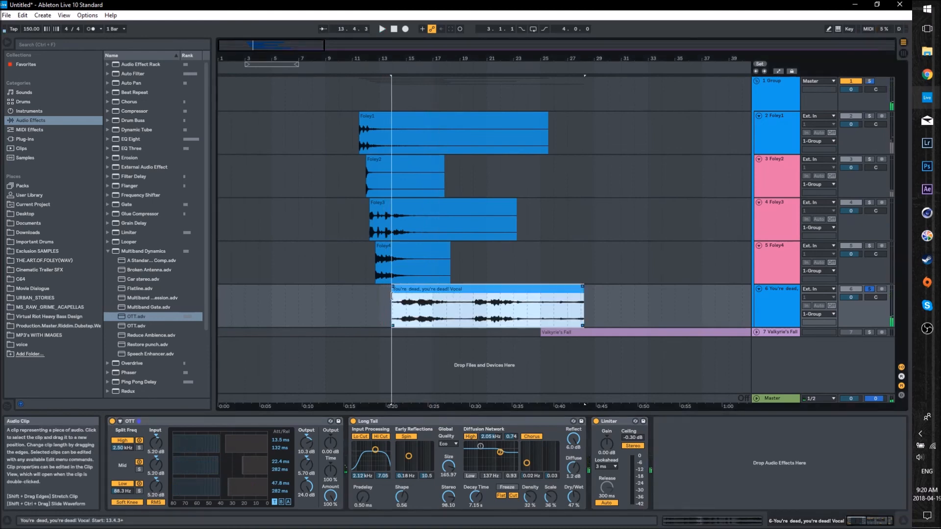
{"action": "key", "text": "space"}
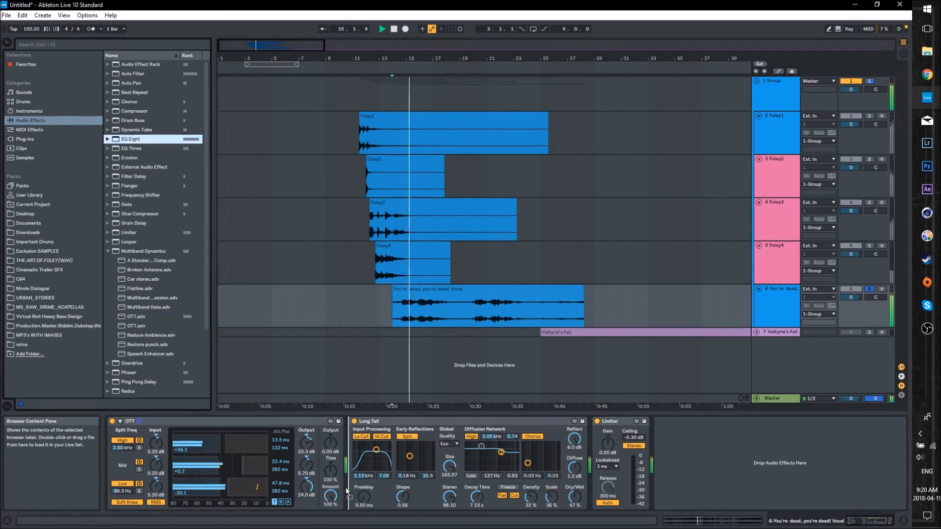
- Add EQ Eight to the vocal track and boost its first band by 4.34 dB around 42.6 Hz
{"action": "double_click", "coordinate": [131, 139]}
{"action": "left_click_drag", "start_coordinate": [407, 452], "coordinate": [410, 450]}
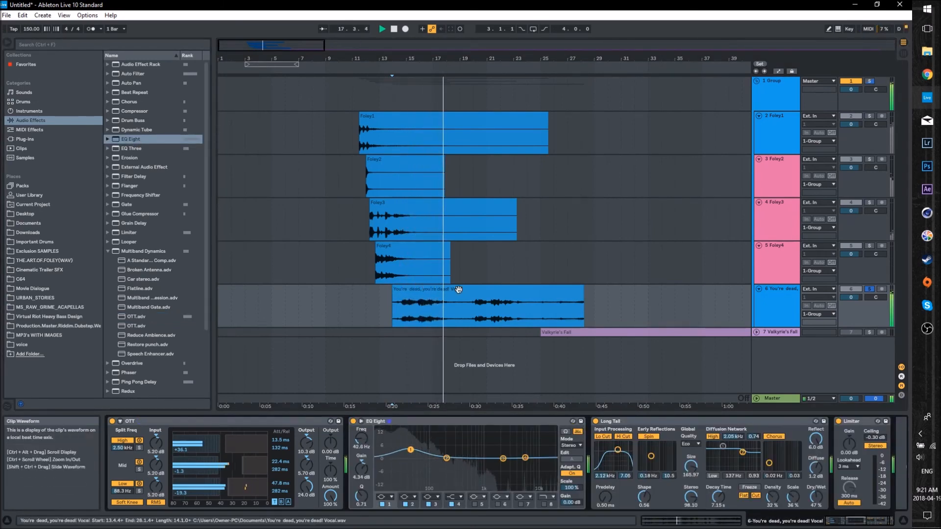
- Check the vocal clip's sample settings, replay it from just inside its start and bring back the track's device chain
{"action": "left_click", "coordinate": [454, 289]}
{"action": "left_click_drag", "start_coordinate": [481, 59], "coordinate": [478, 86]}
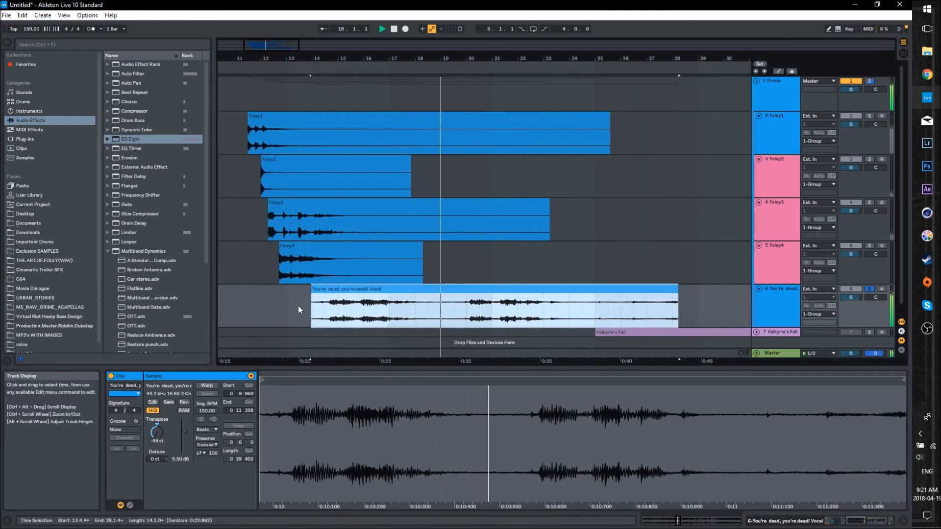
{"action": "left_click", "coordinate": [298, 305]}
{"action": "scroll", "coordinate": [320, 304], "scroll_direction": "down", "scroll_amount": 1}
{"action": "left_click", "coordinate": [322, 295]}
{"action": "key", "text": "space"}
{"action": "key", "text": "space"}
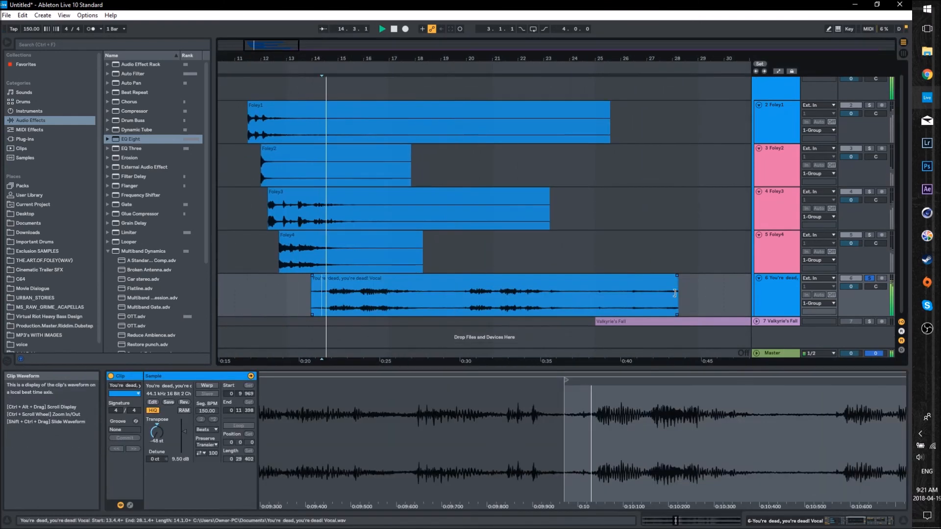
{"action": "left_click", "coordinate": [777, 290]}
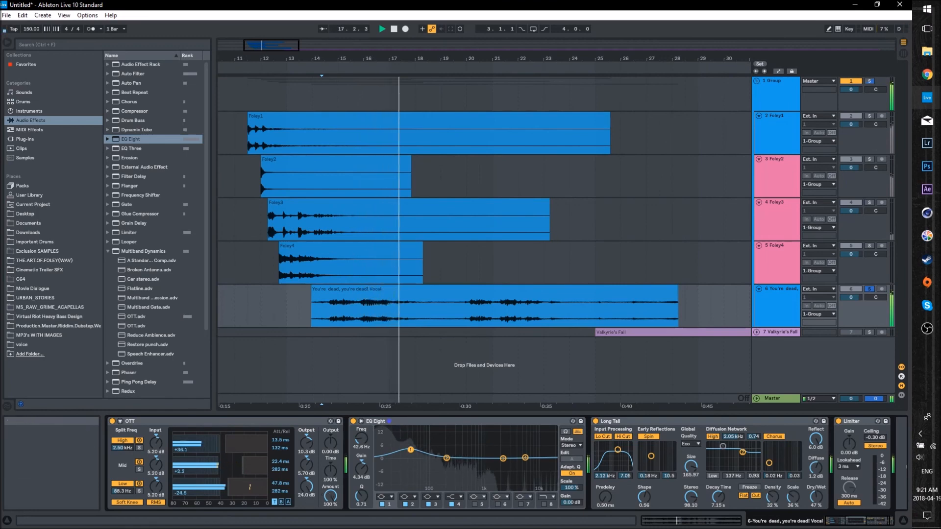
- Listen to the rest of the processed vocal clip and stop playback
{"action": "scroll", "coordinate": [515, 270], "scroll_direction": "down", "scroll_amount": 3}
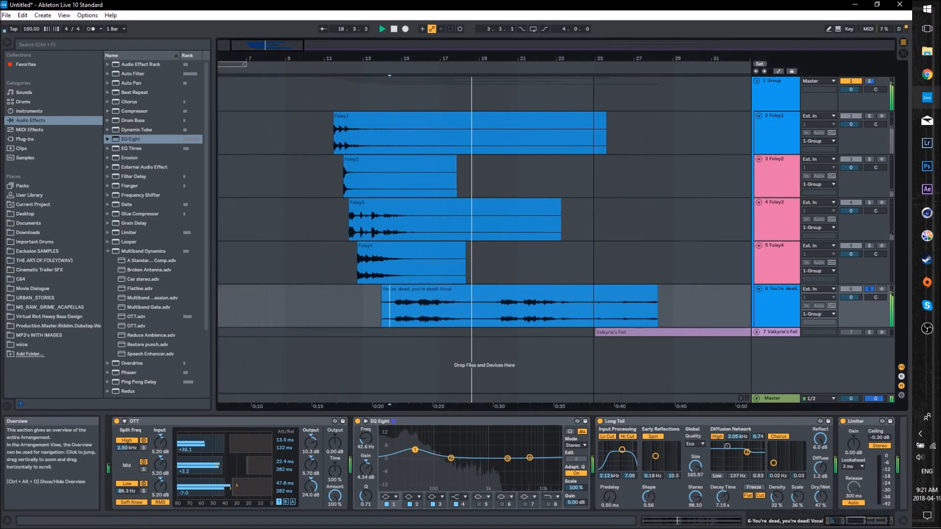
{"action": "left_click", "coordinate": [507, 270]}
{"action": "left_click_drag", "start_coordinate": [321, 59], "coordinate": [321, 40]}
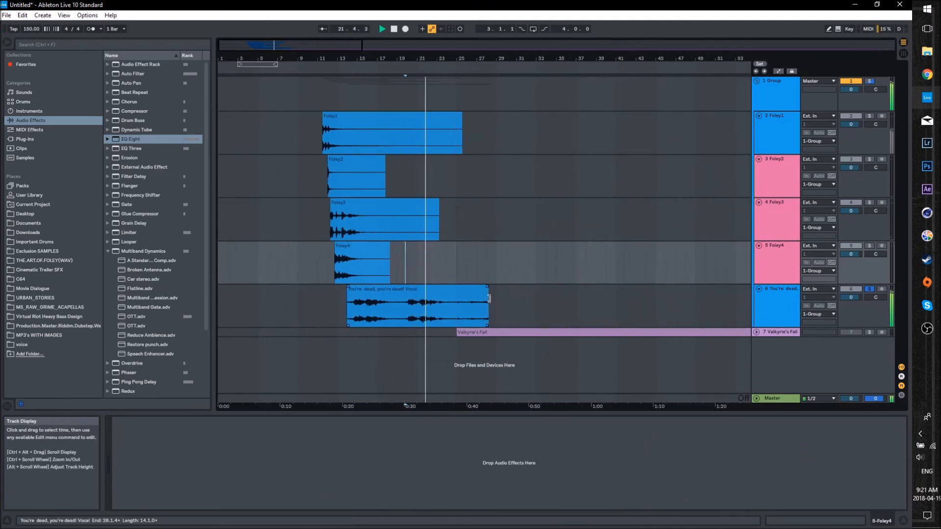
{"action": "left_click", "coordinate": [464, 290]}
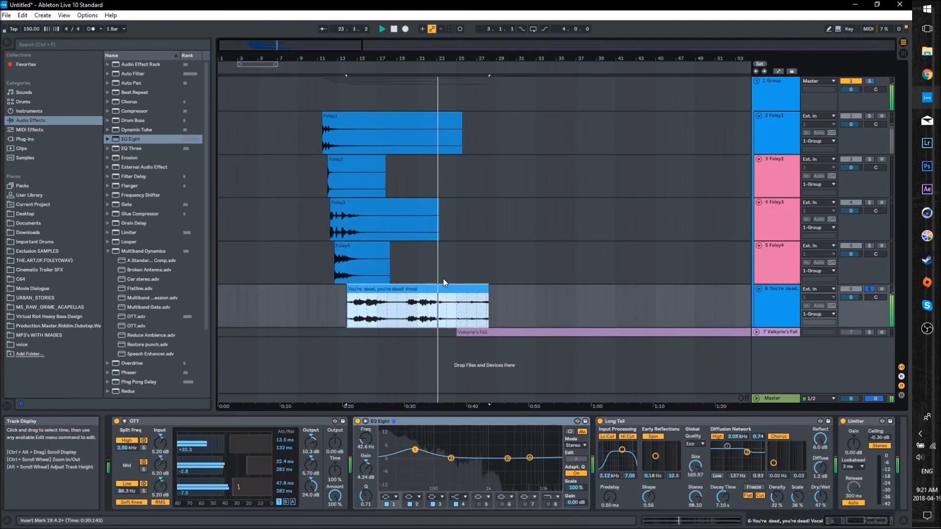
{"action": "key", "text": "space"}
{"action": "left_click_drag", "start_coordinate": [311, 51], "coordinate": [311, 36]}
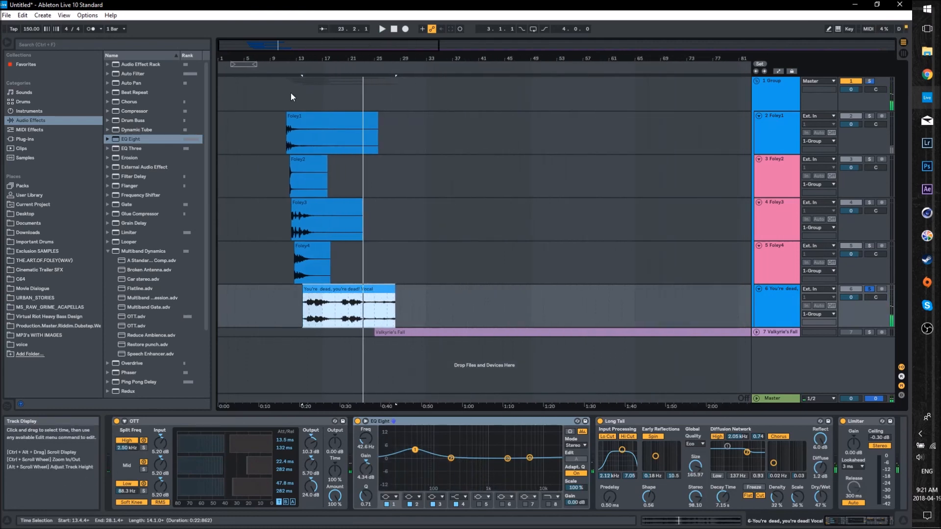
- Check the Foley1 device chain and place the insert marker on the group track at the Foley1 clip's start, 11.3.1
{"action": "left_click", "coordinate": [288, 94]}
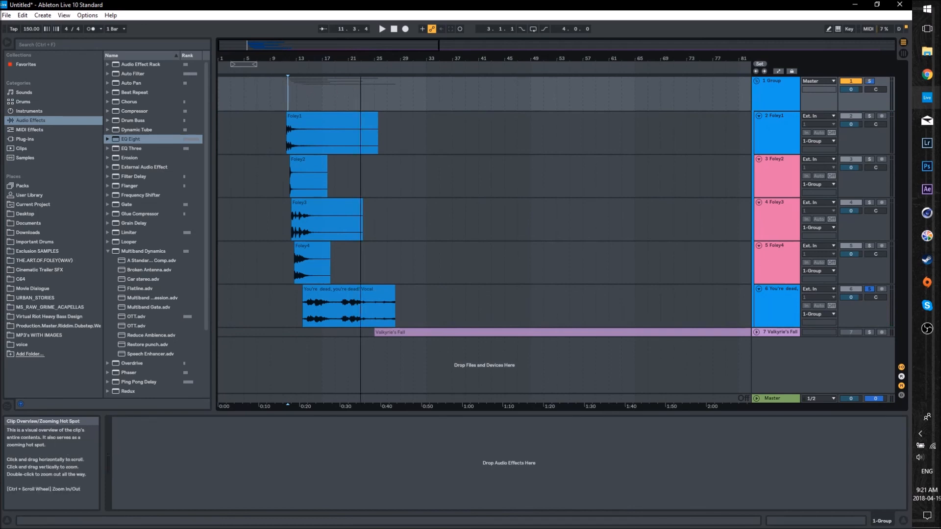
{"action": "key", "text": "minus"}
{"action": "left_click", "coordinate": [763, 137]}
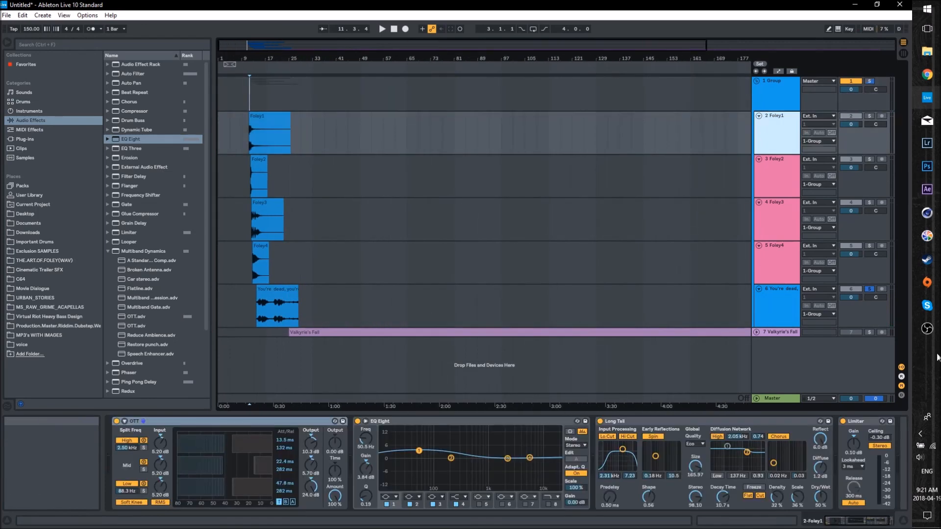
{"action": "left_click_drag", "start_coordinate": [246, 44], "coordinate": [290, 96]}
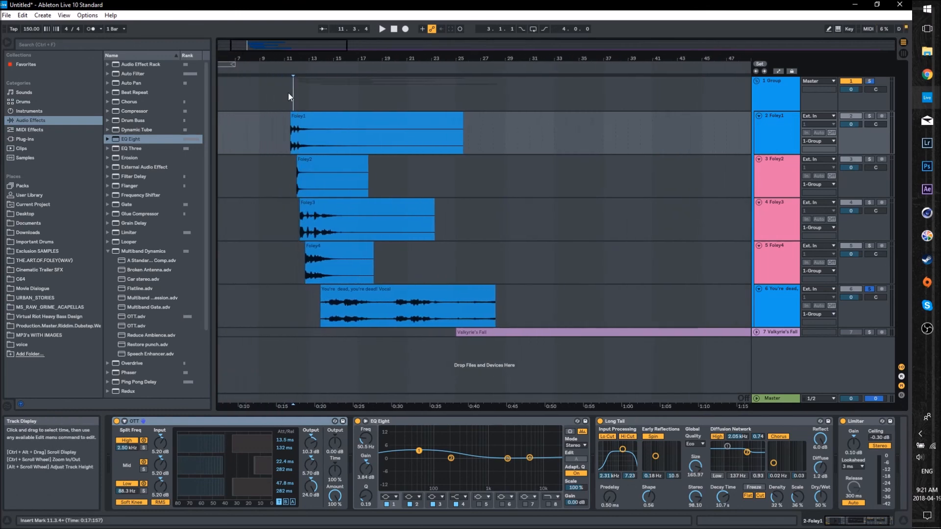
{"action": "left_click", "coordinate": [292, 93]}
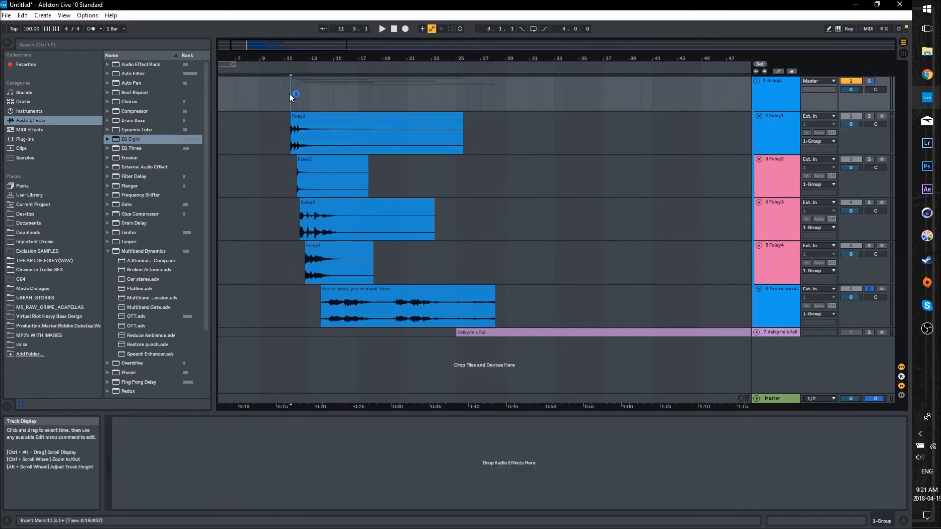